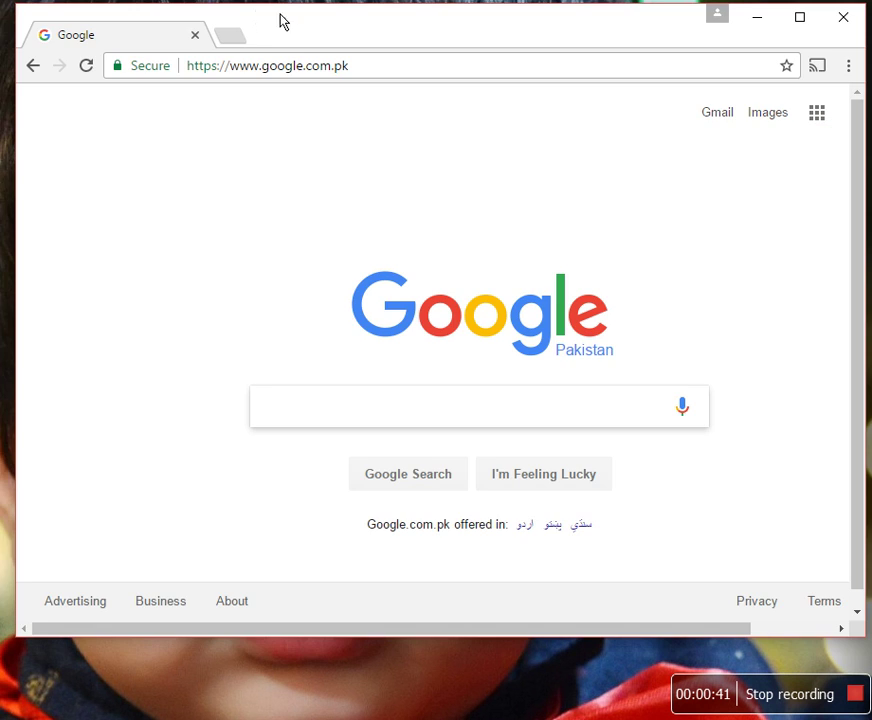
- Move the Chrome window showing the Google Pakistan homepage into view and select its URL
left_click_drag(278, 12, 243, 64)
left_click(346, 108)
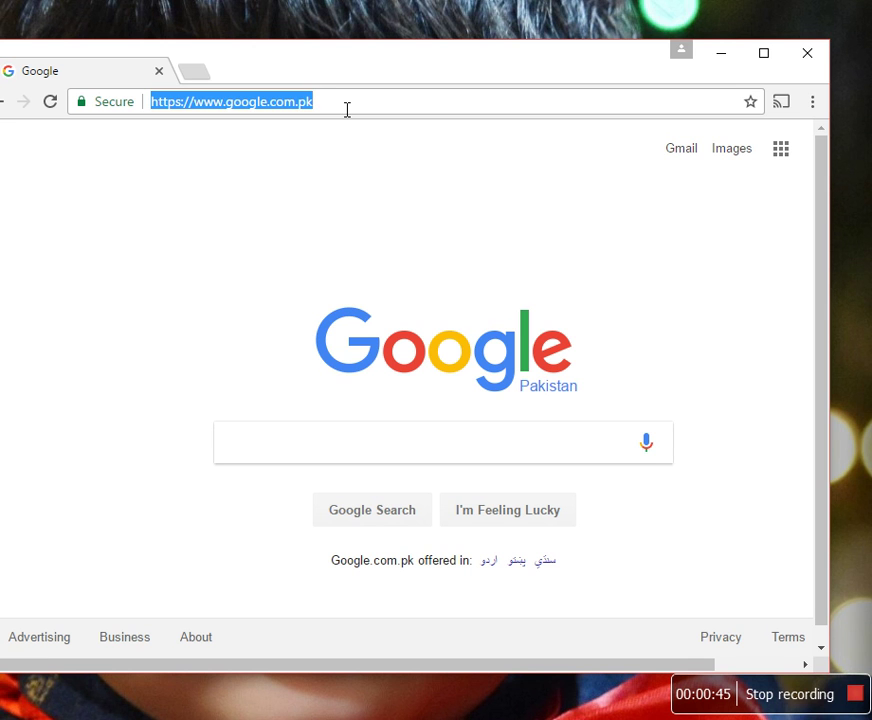
- Load the PTCL router admin page at 192.168.1.1 and shift the window slightly right
type("192.168.1.1")
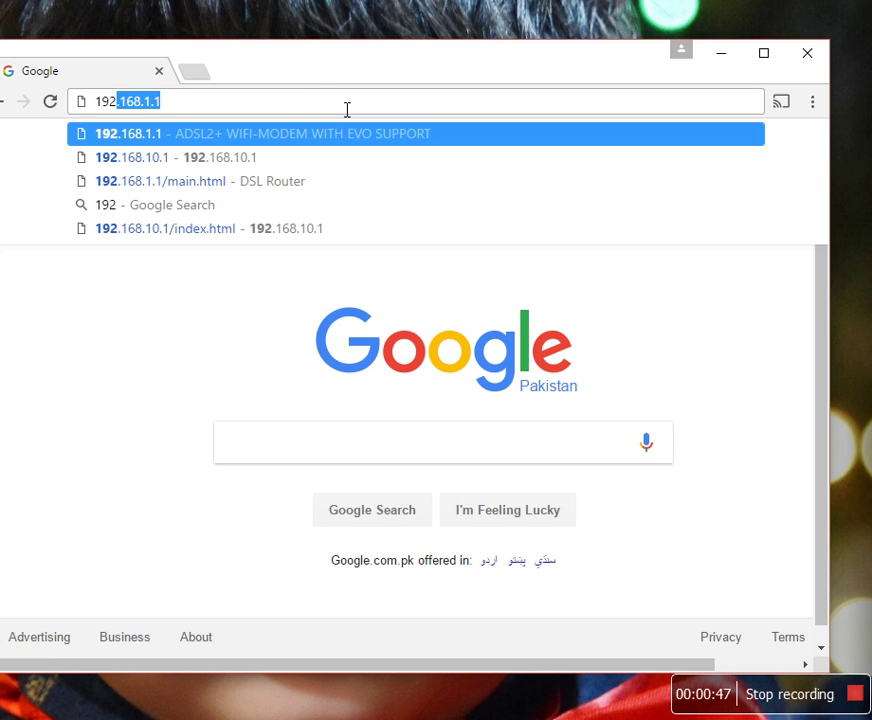
key("Return")
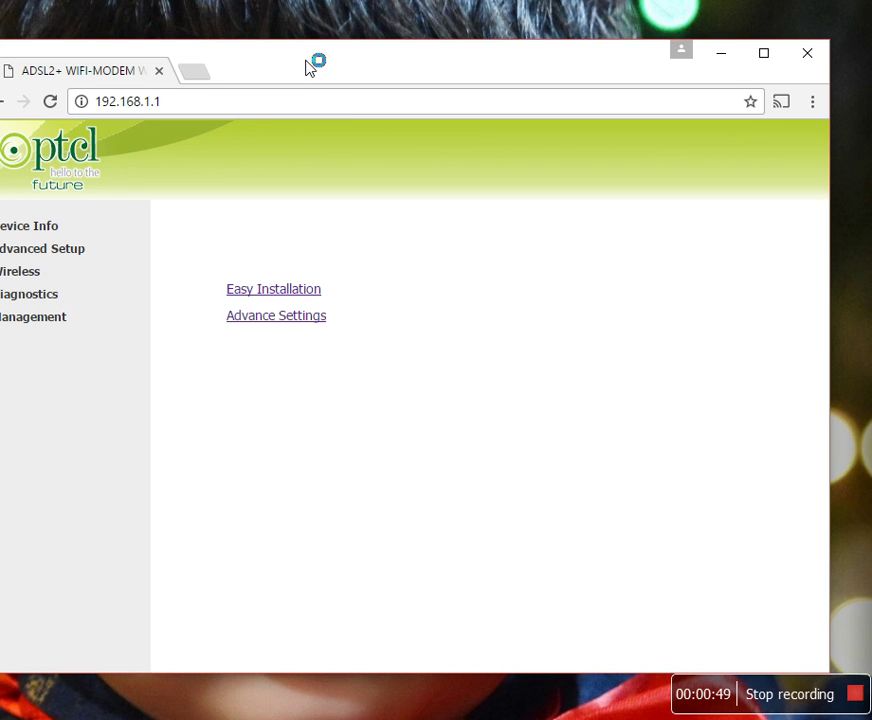
left_click_drag(310, 65, 358, 62)
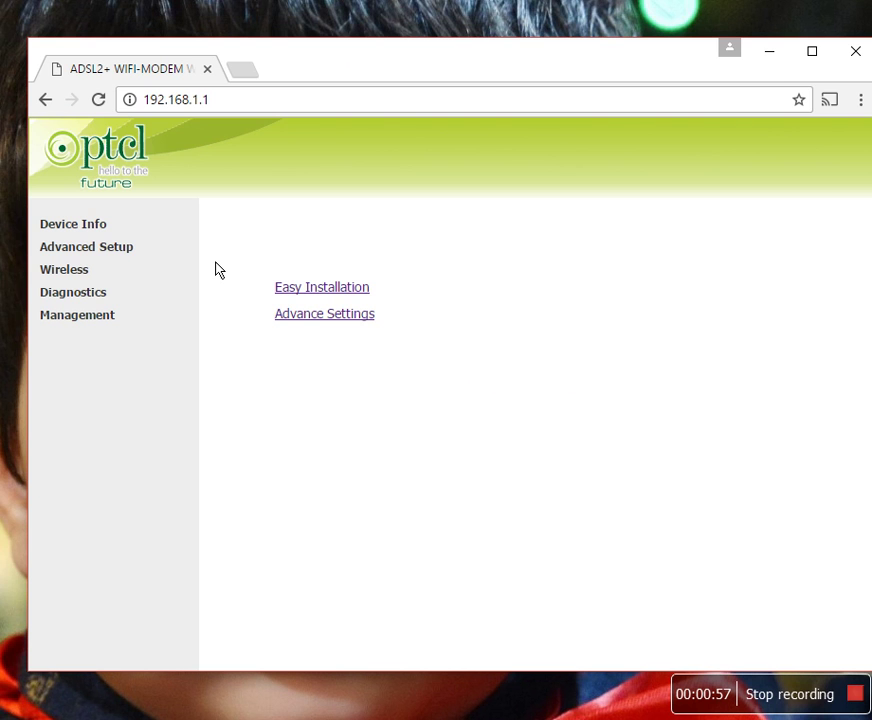
- Go to Advanced Setup > NAT virtual servers and start adding a new entry
left_click(109, 252)
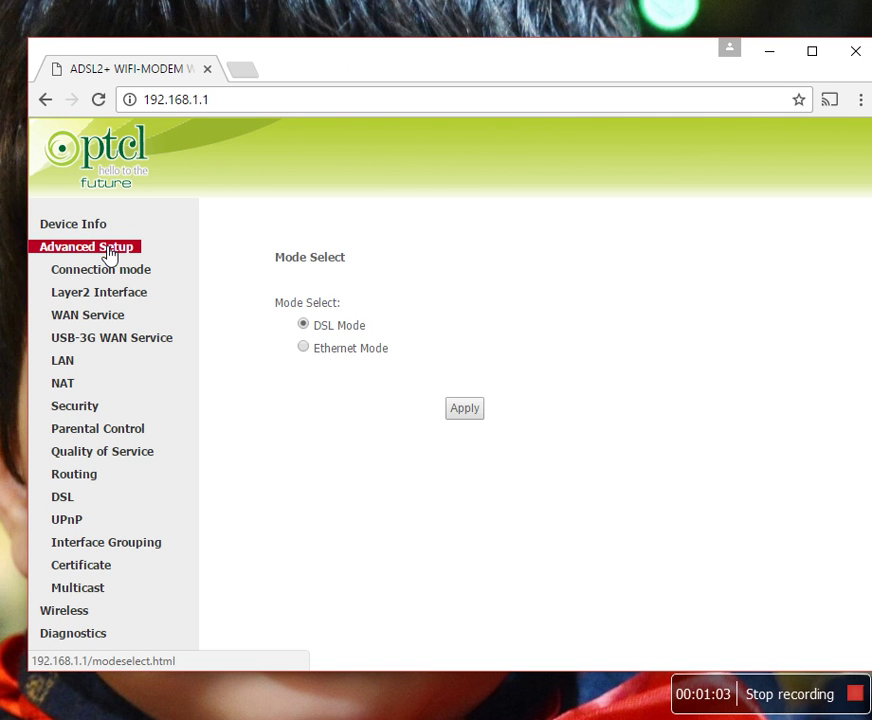
left_click(72, 388)
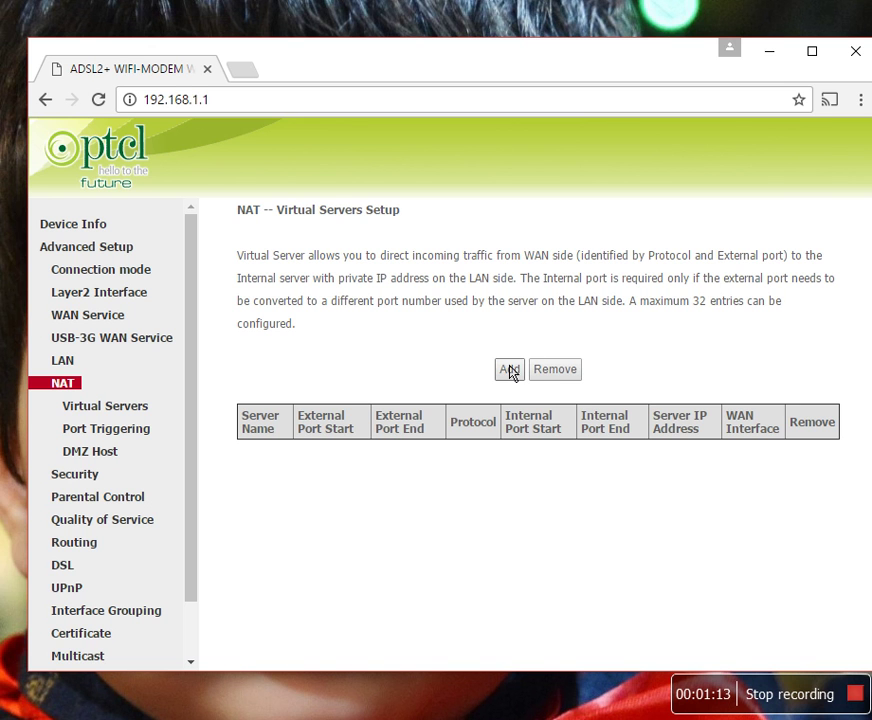
left_click(510, 370)
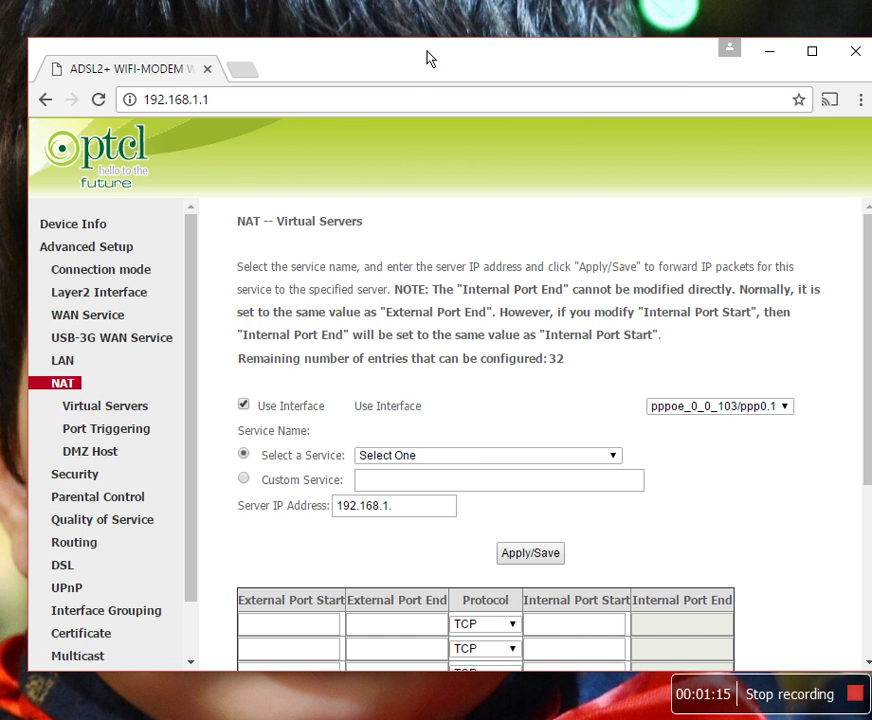
- Name the custom service 'counterstrike 1.6 server' and trim the server IP's trailing dot
left_click_drag(407, 60, 393, 45)
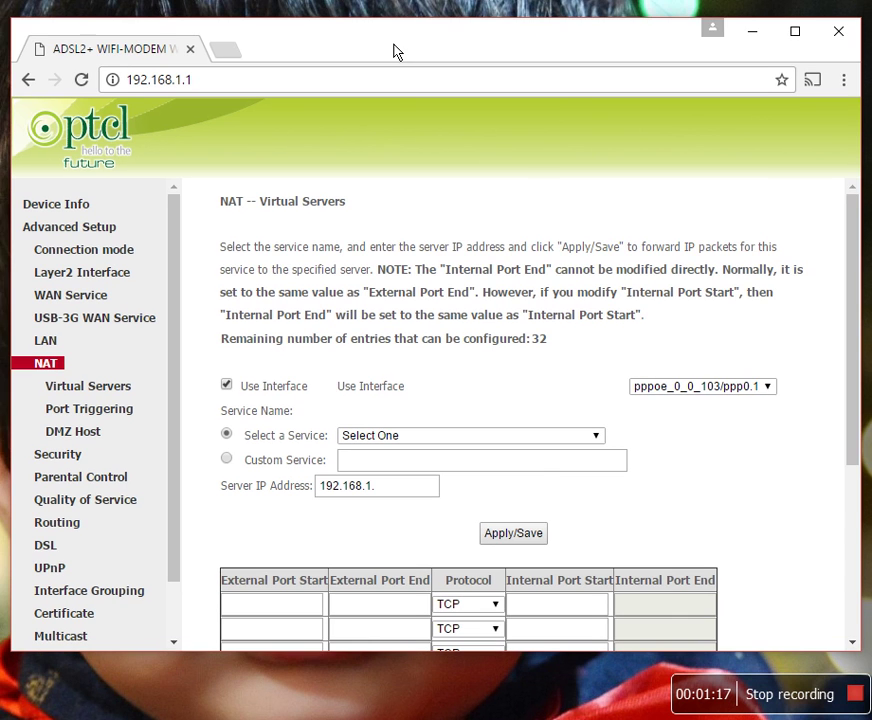
left_click(227, 461)
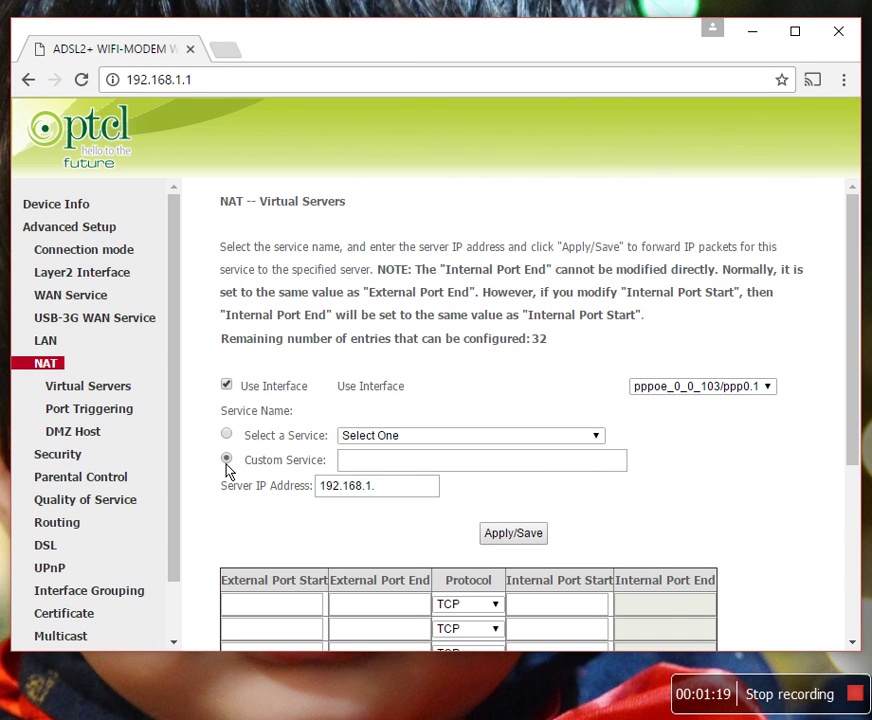
left_click(378, 467)
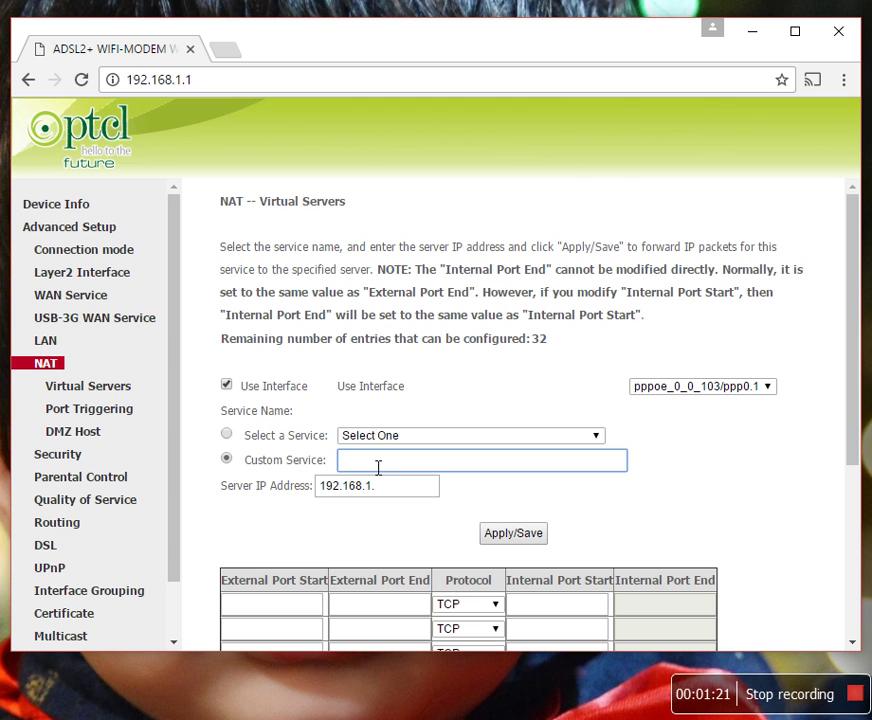
type("counterstrike 1.6 server")
left_click(405, 495)
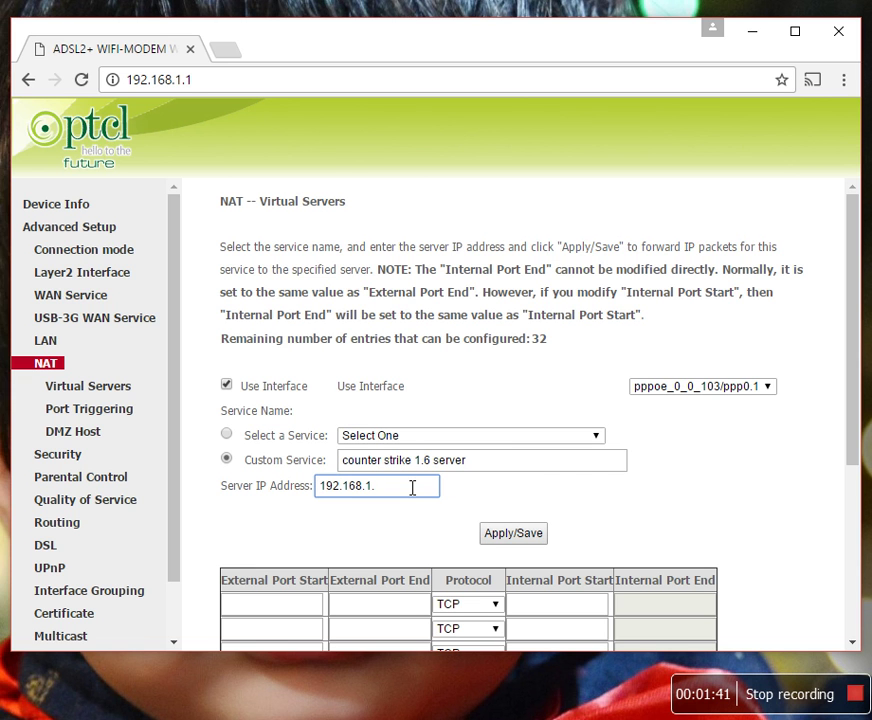
key("BackSpace")
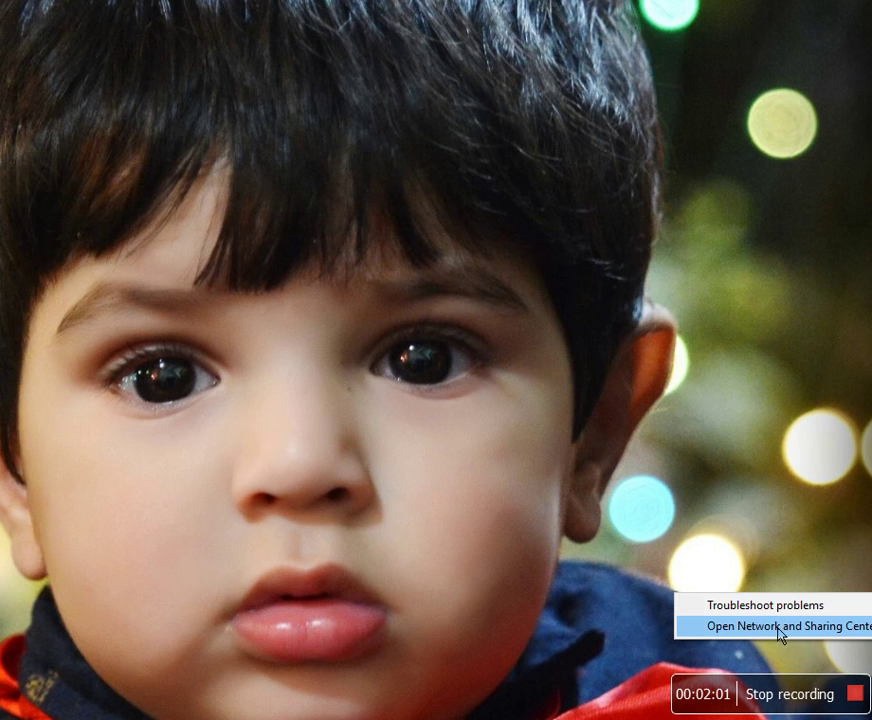
- Look up the PC's Wi-Fi IPv4 address, 192.168.1.13, in the connection details
left_click(779, 635)
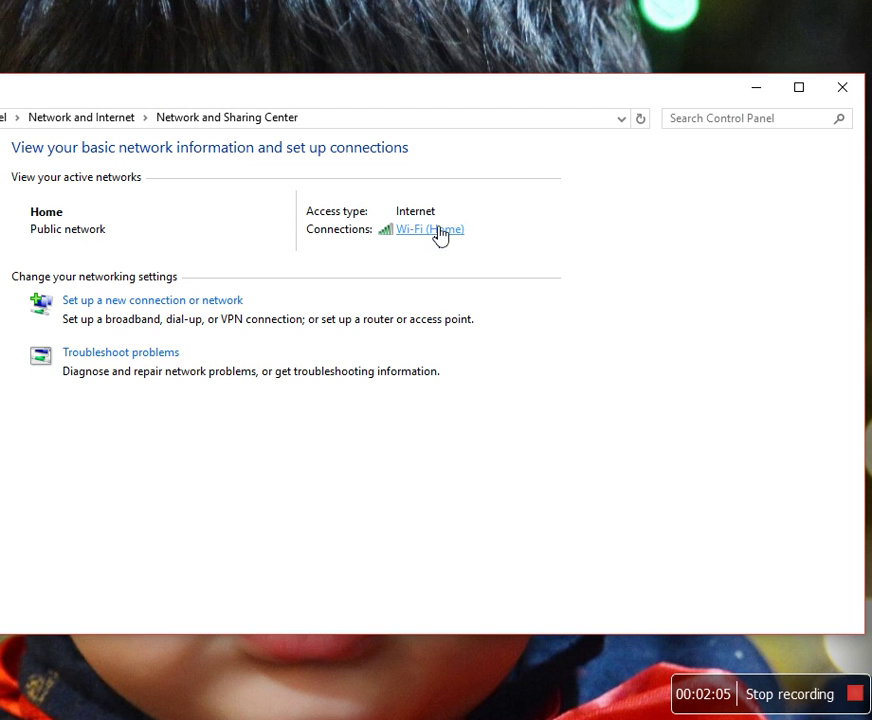
left_click(436, 231)
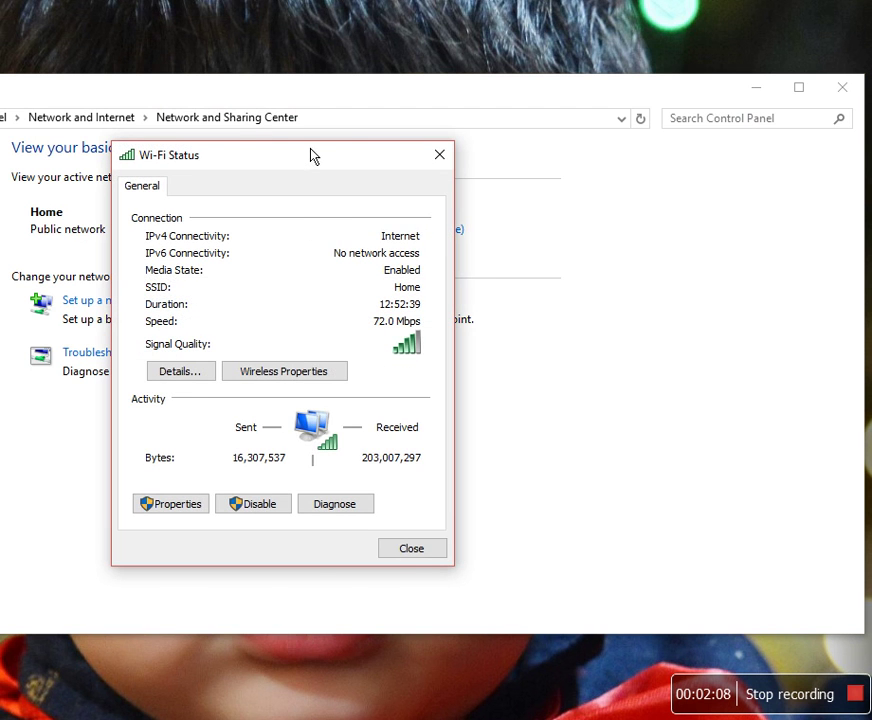
left_click_drag(309, 156, 451, 153)
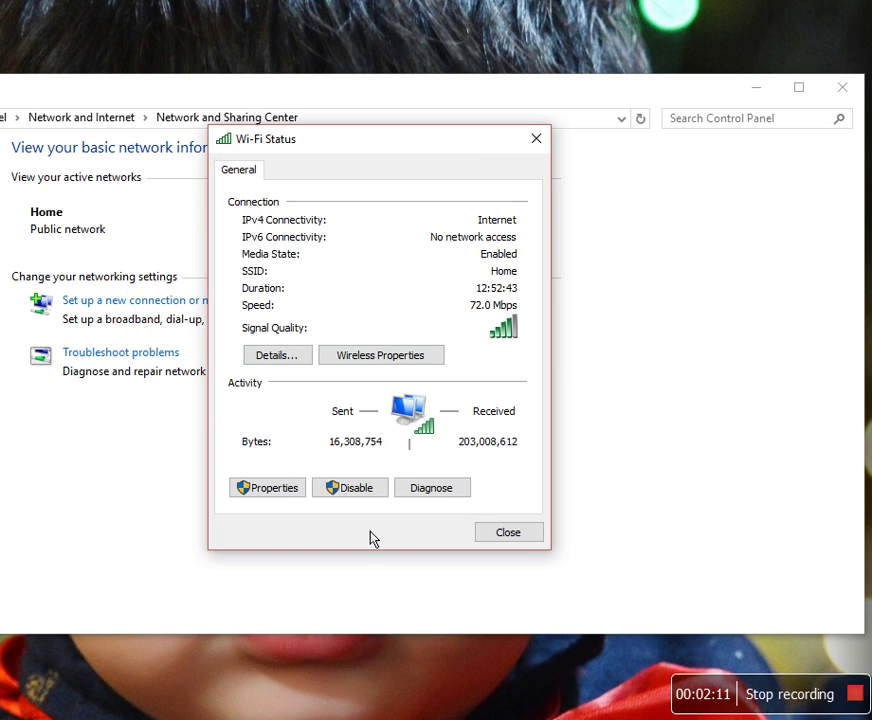
left_click(277, 355)
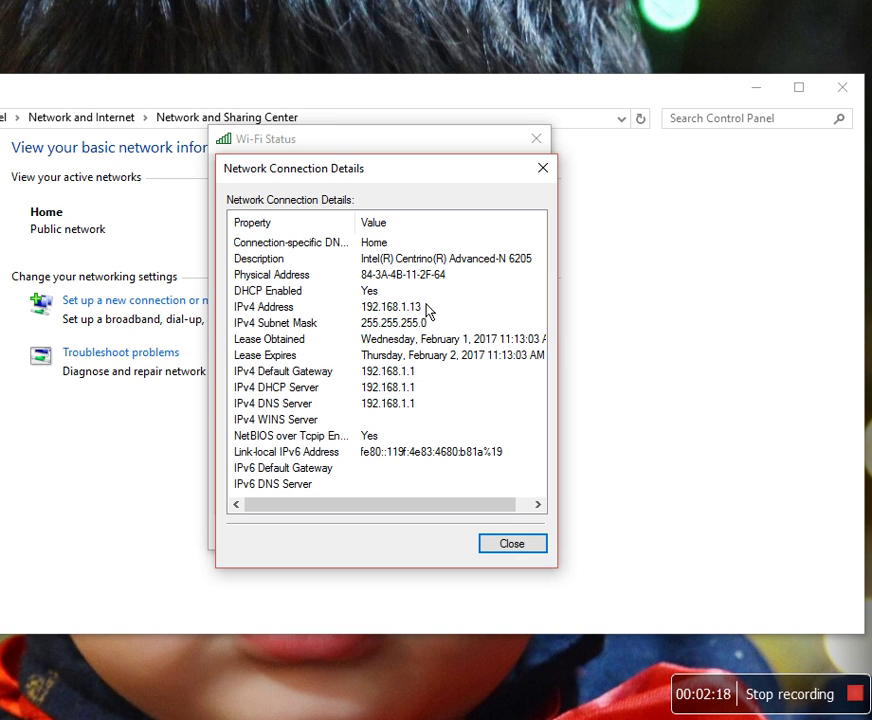
left_click(376, 309)
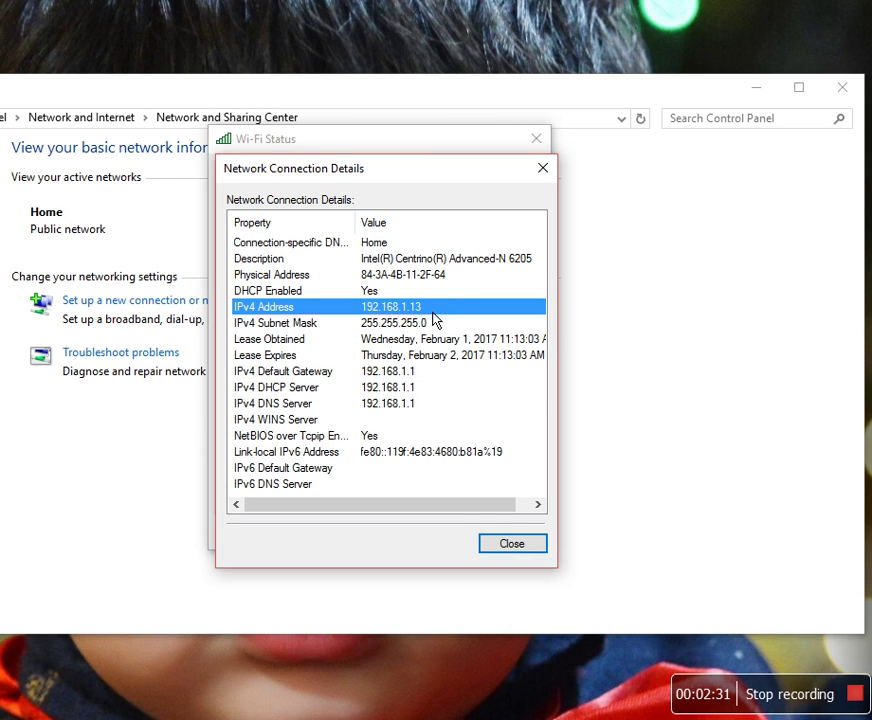
left_click(500, 543)
- Back in the router form, complete the server IP as 192.168.1.13 and scroll to the port rows
left_click(533, 140)
key("alt+Tab")
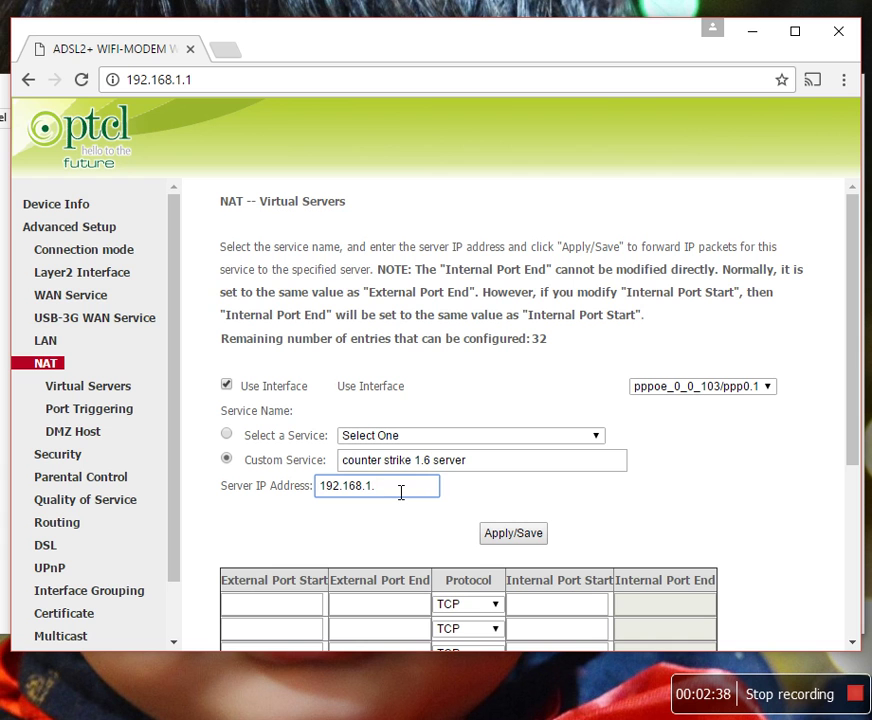
type(".13")
left_click_drag(850, 344, 821, 459)
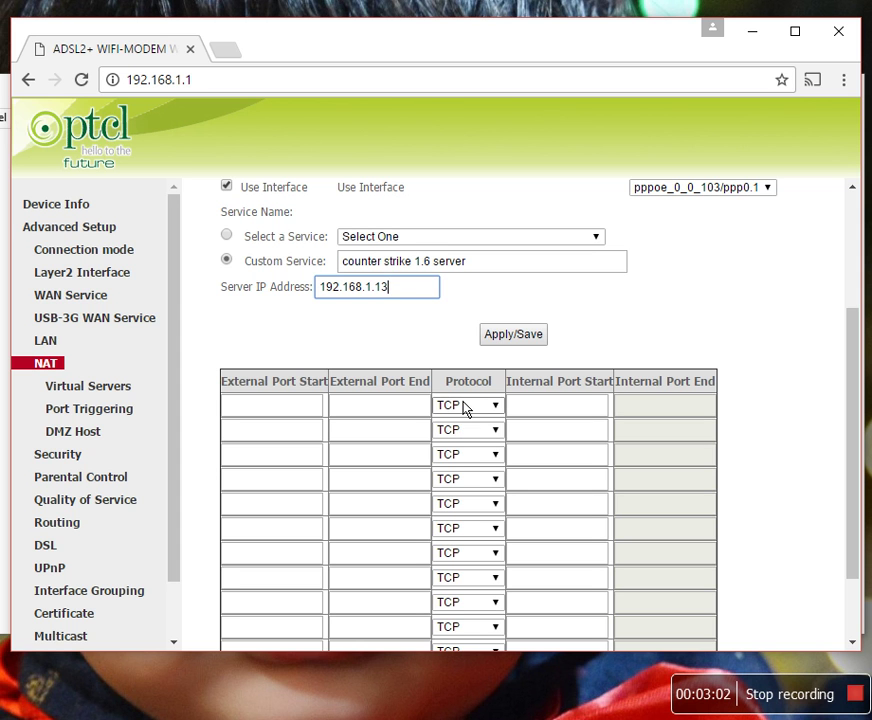
left_click(463, 407)
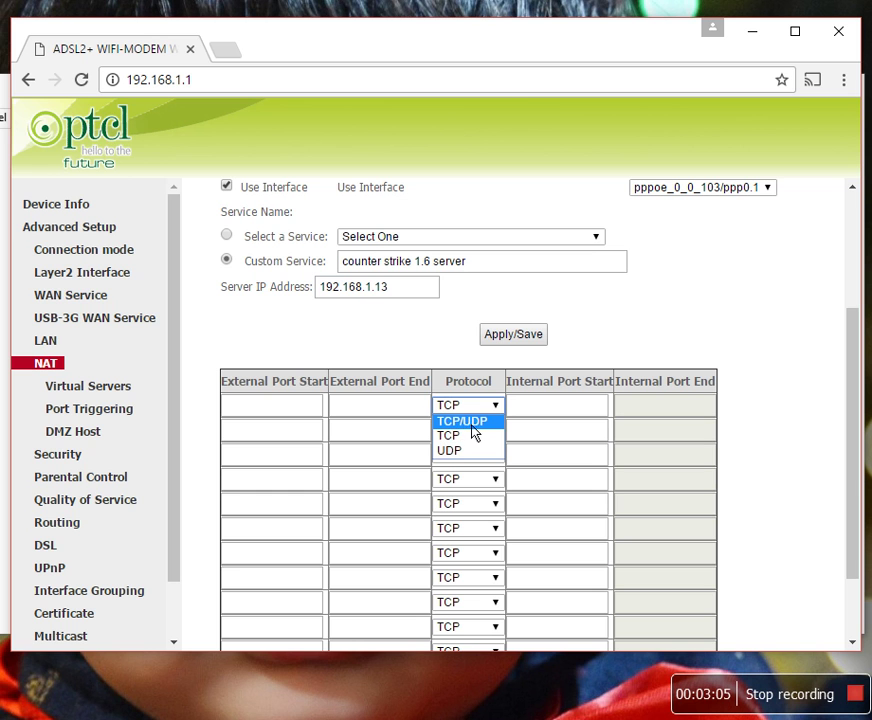
left_click(483, 425)
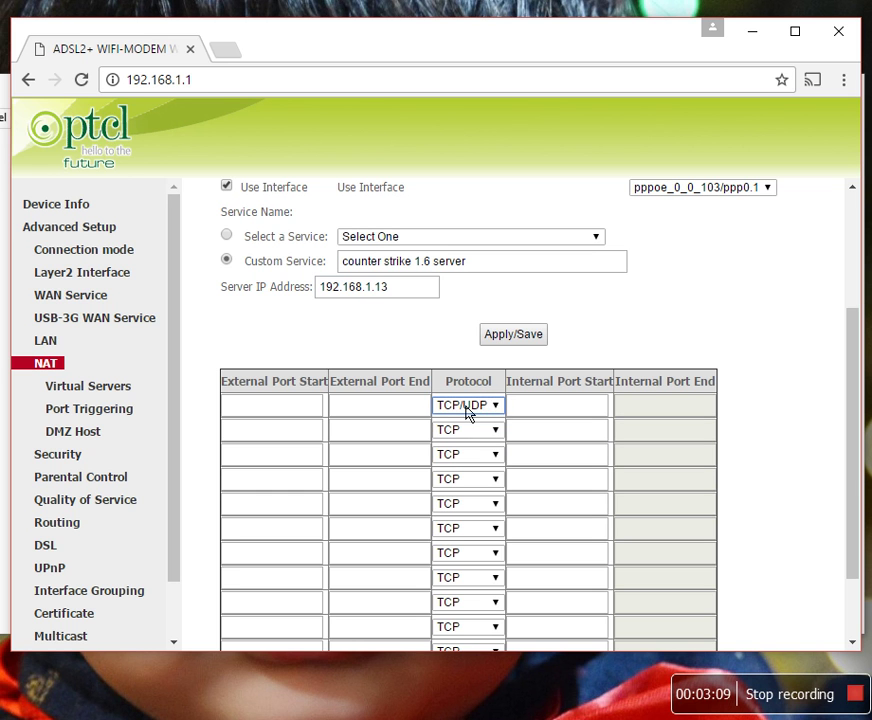
left_click(469, 410)
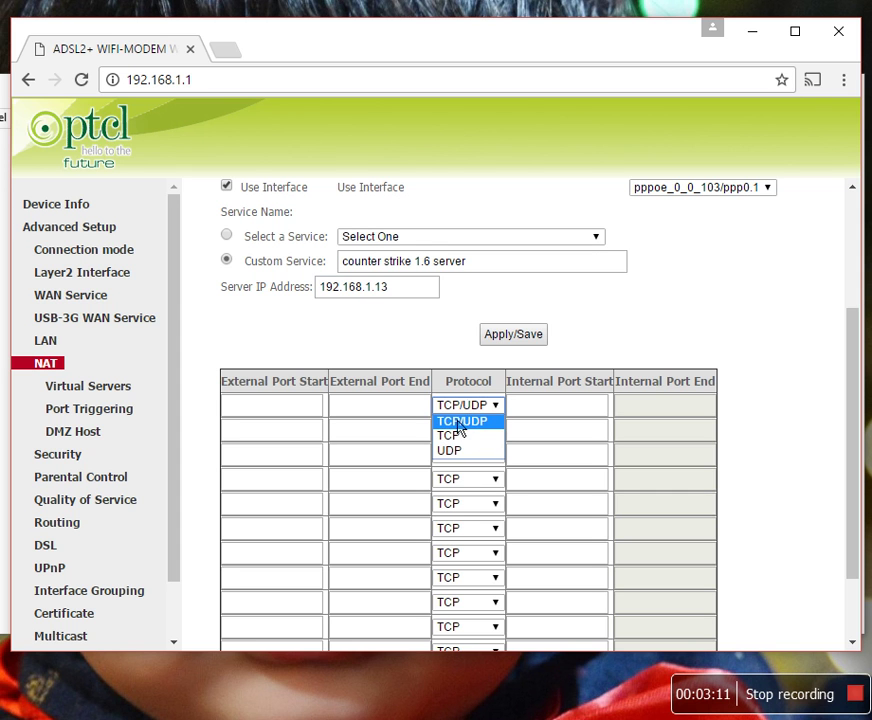
left_click(470, 407)
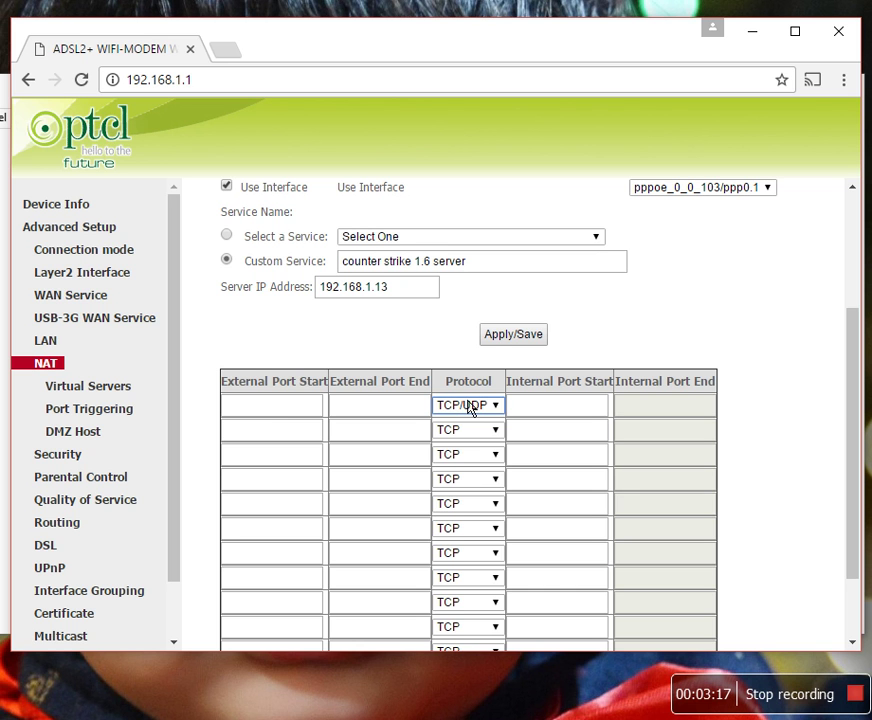
left_click(470, 408)
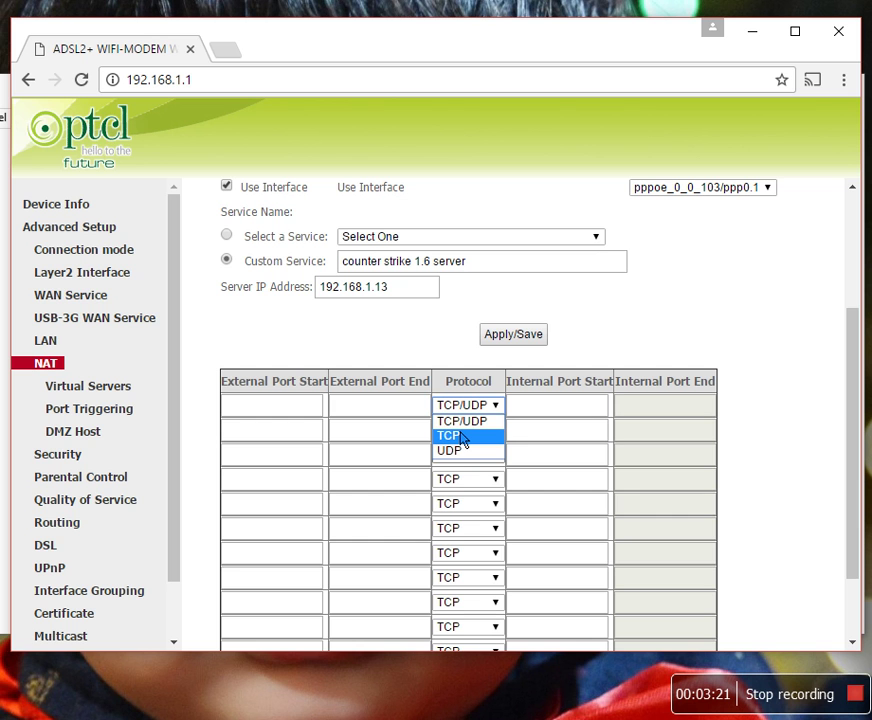
left_click(463, 440)
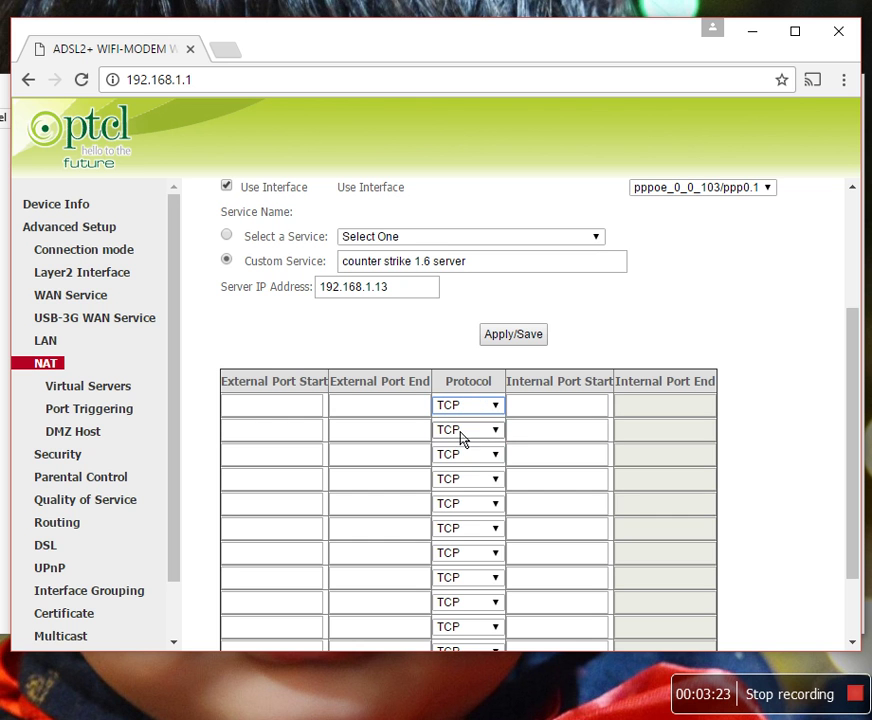
left_click(257, 409)
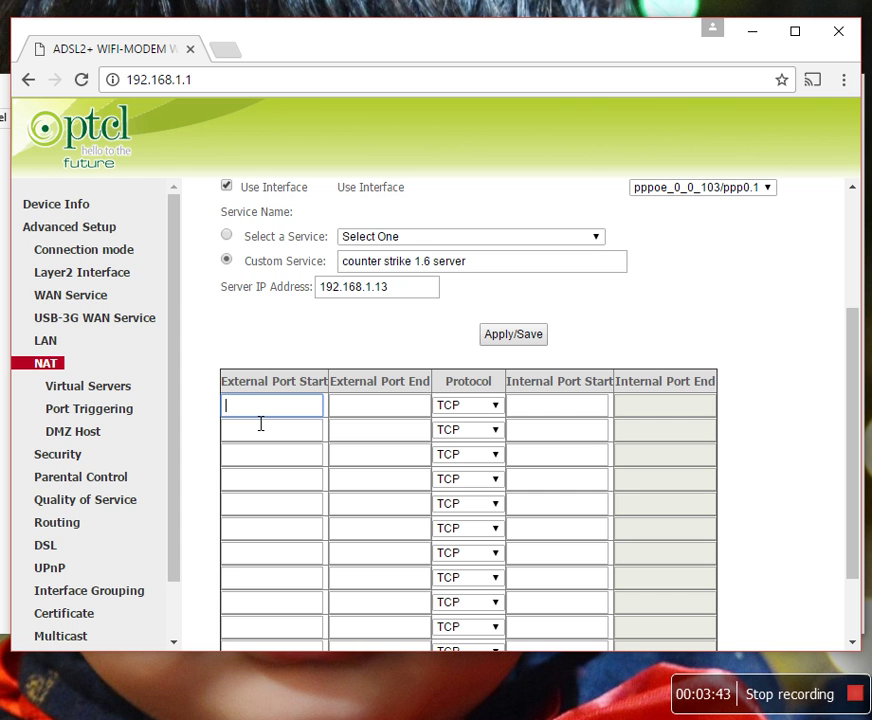
- Enter 27016 as the first TCP rule's external start and end ports
type("27016")
key("Tab")
type("27016")
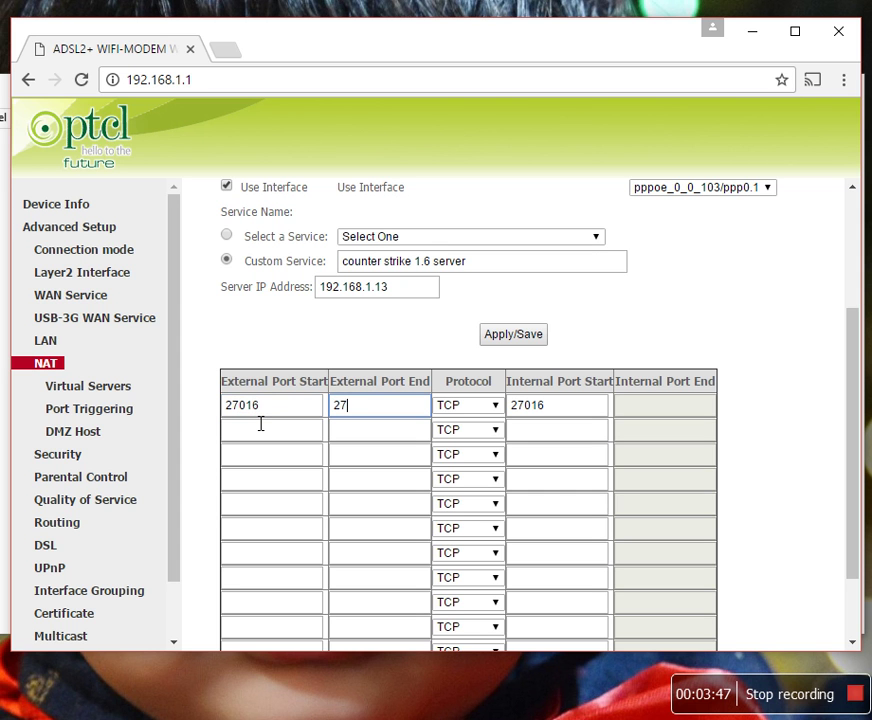
key("Tab")
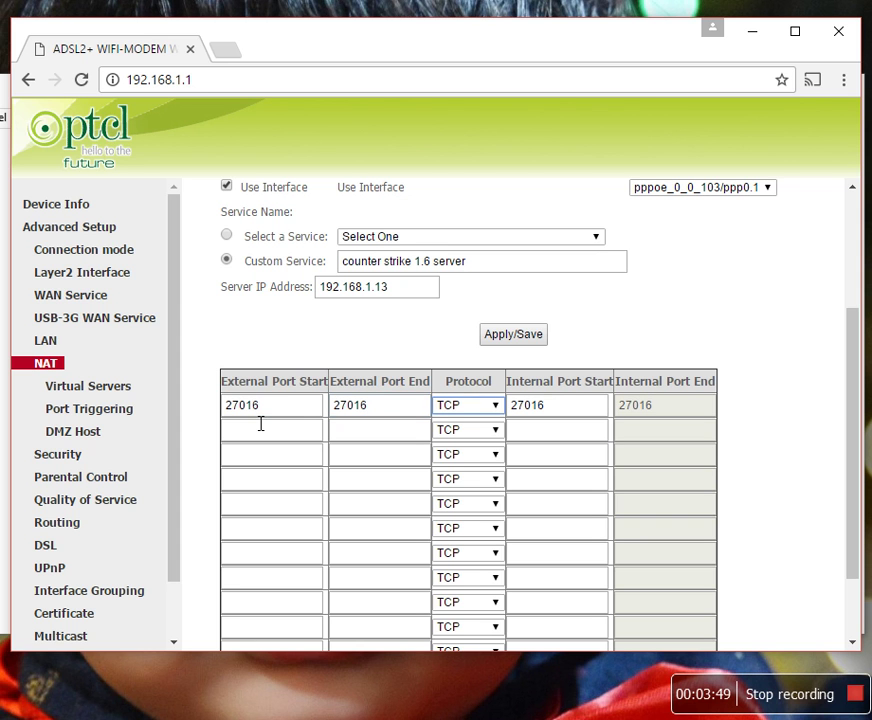
- Add a second UDP rule on port 27016 and save both forwarding rules
left_click(462, 430)
left_click(451, 476)
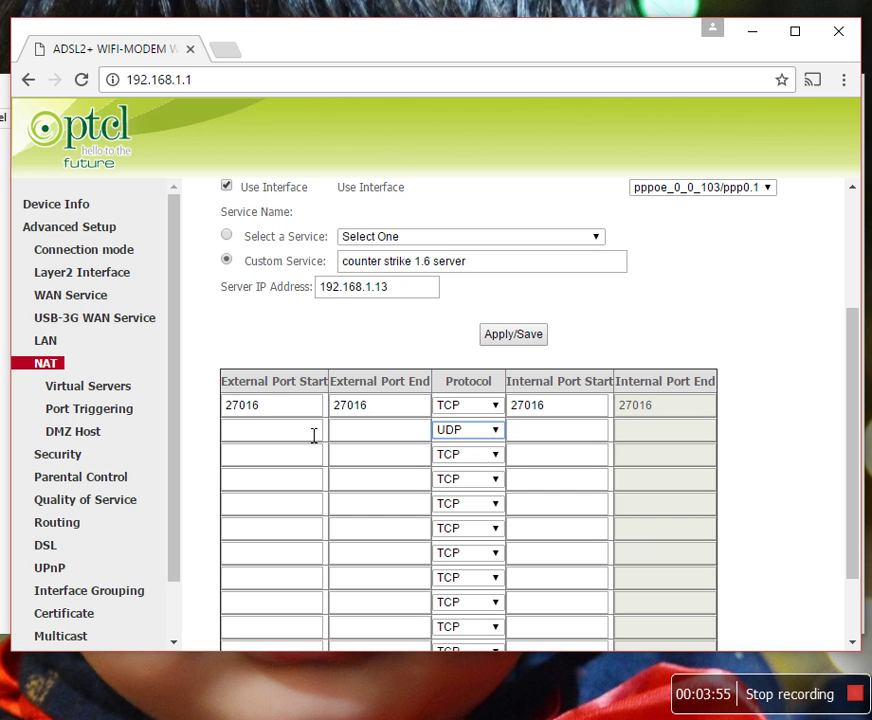
left_click(254, 432)
type("27016")
key("Tab")
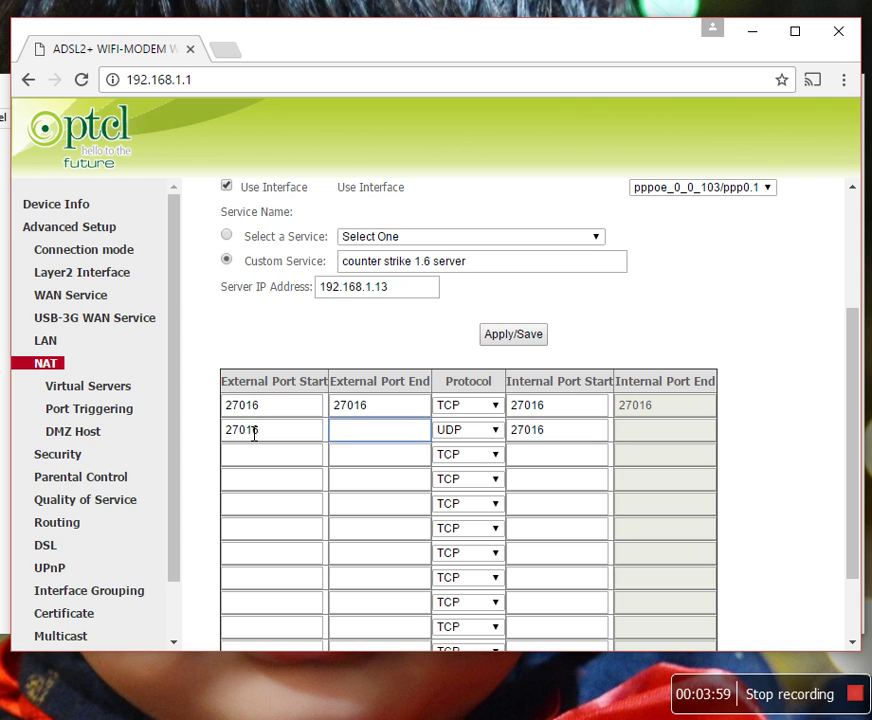
type("27016")
key("Tab")
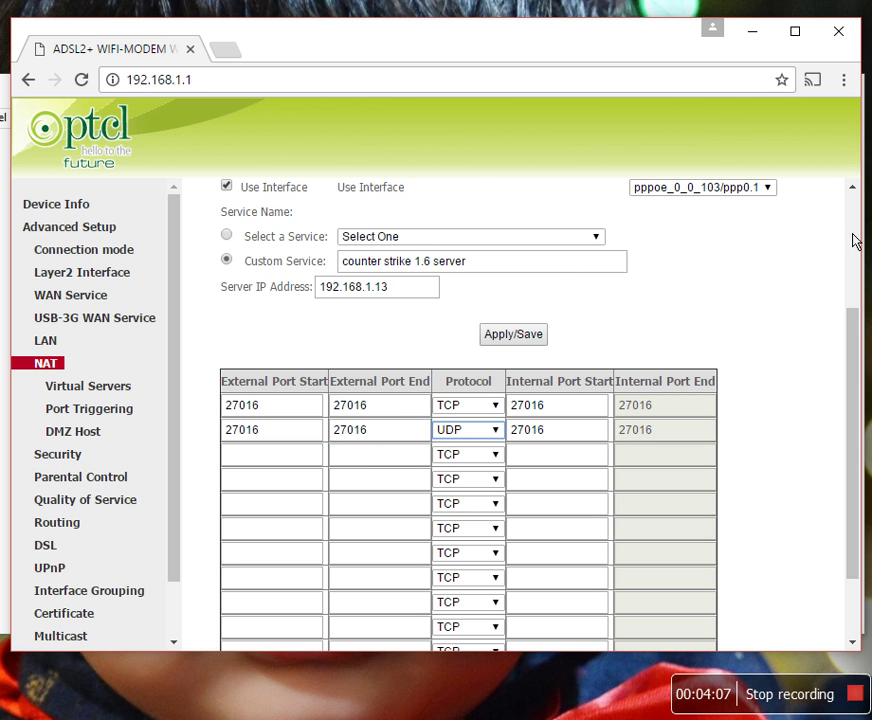
scroll(854, 344, "down", 1)
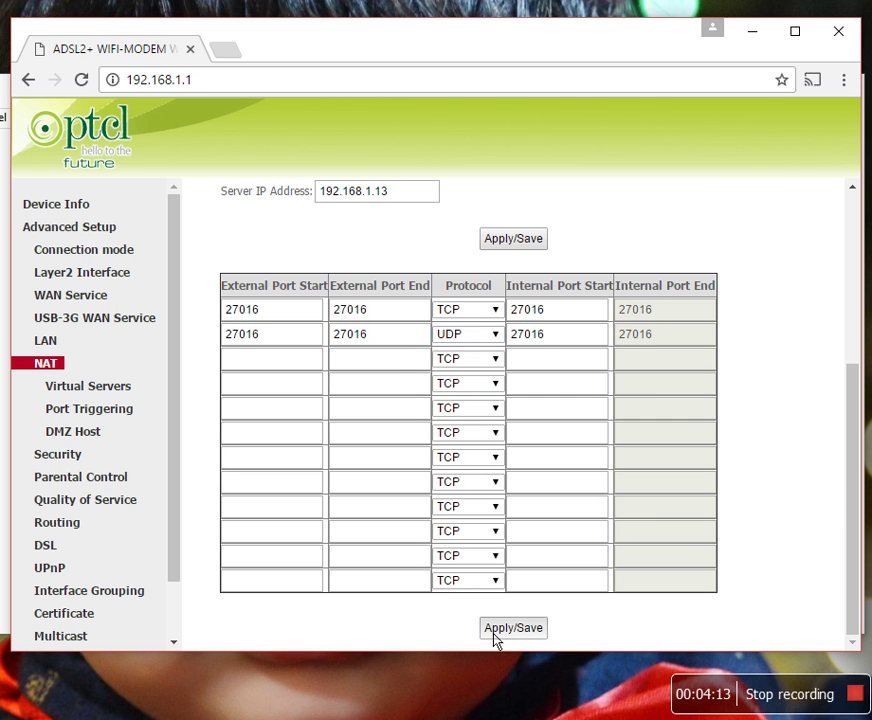
left_click(496, 630)
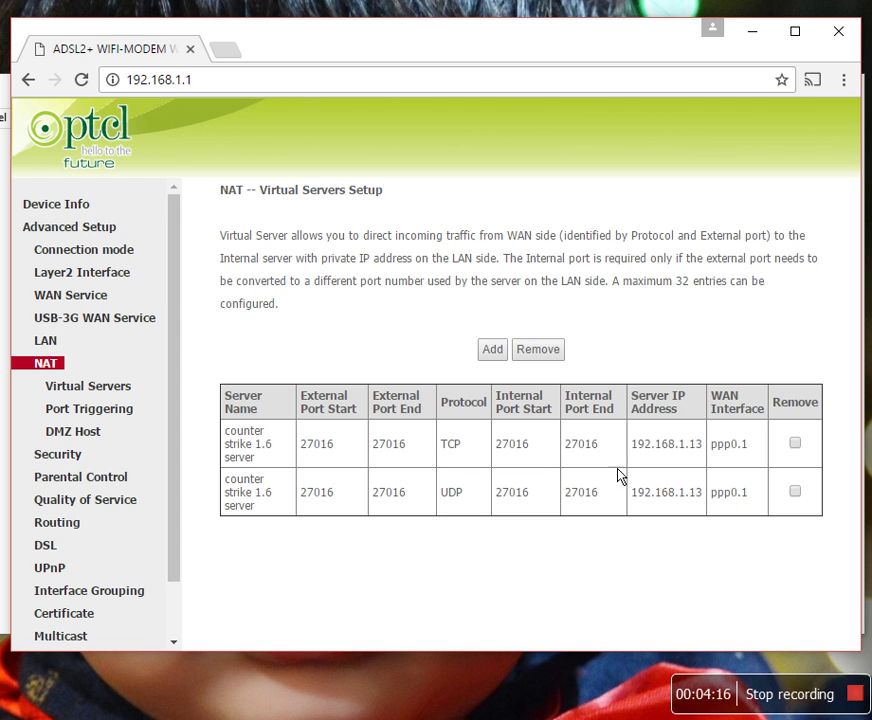
- Highlight the saved TCP and UDP 27016 rules' ports and server IP in the virtual servers table
left_click_drag(485, 504, 643, 540)
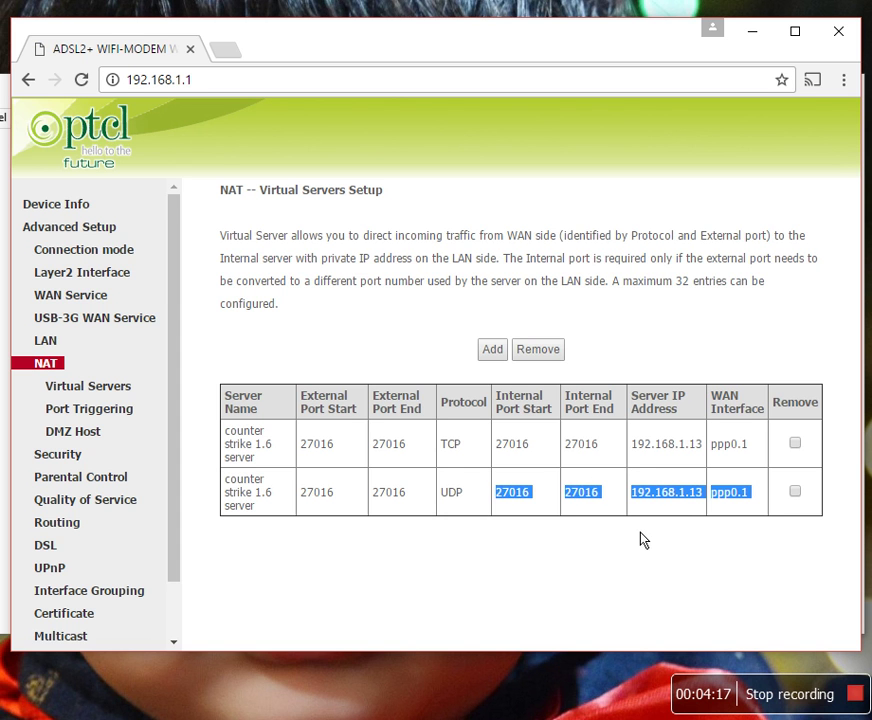
left_click(695, 506)
left_click_drag(706, 492, 444, 502)
left_click_drag(448, 455, 613, 453)
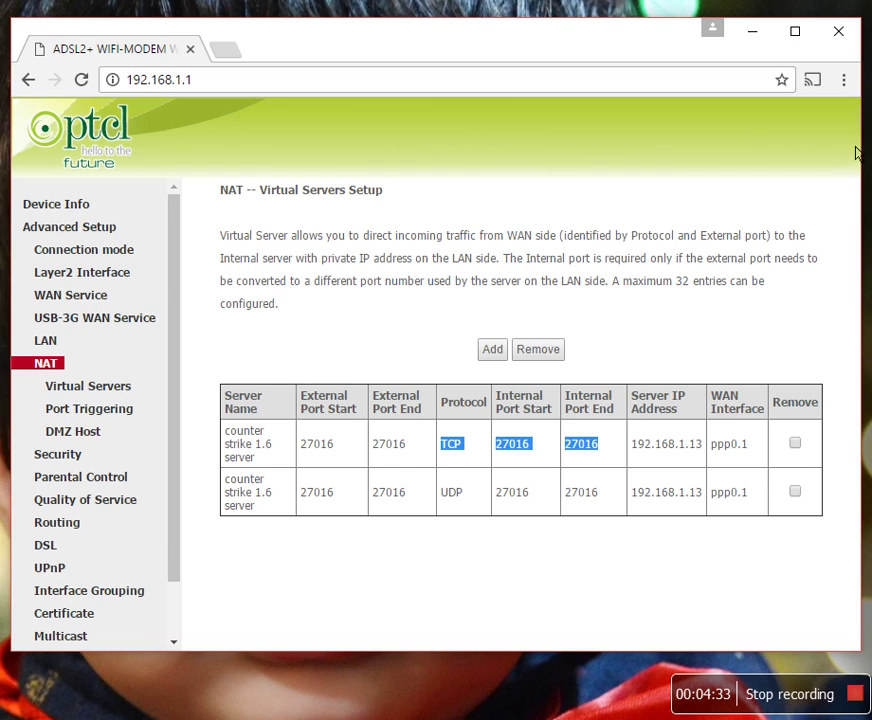
key("super+Down")
key("alt+Tab")
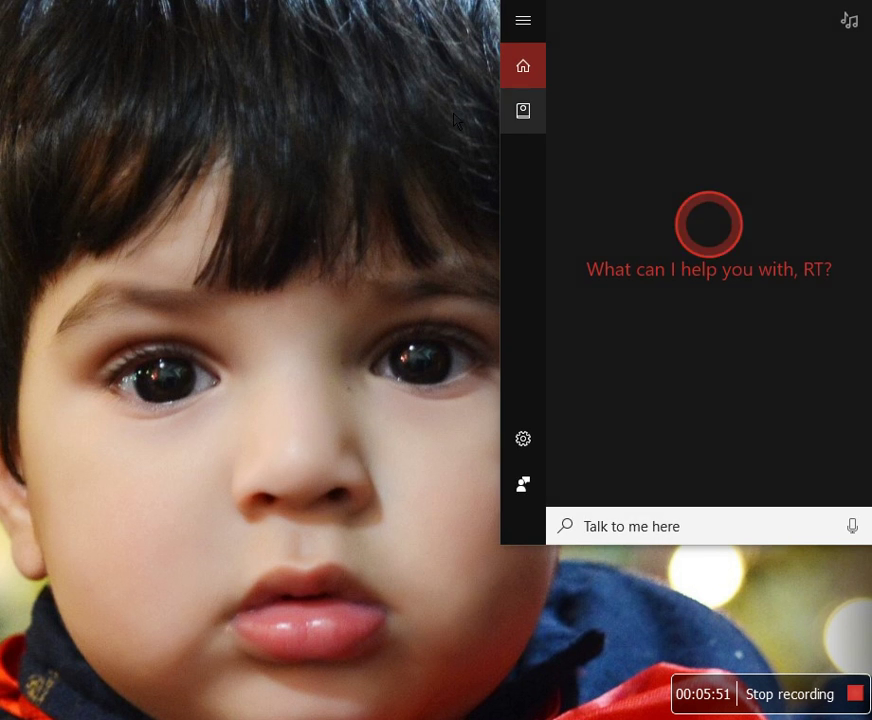
- Dismiss the Windows search assistant panel
left_click(455, 120)
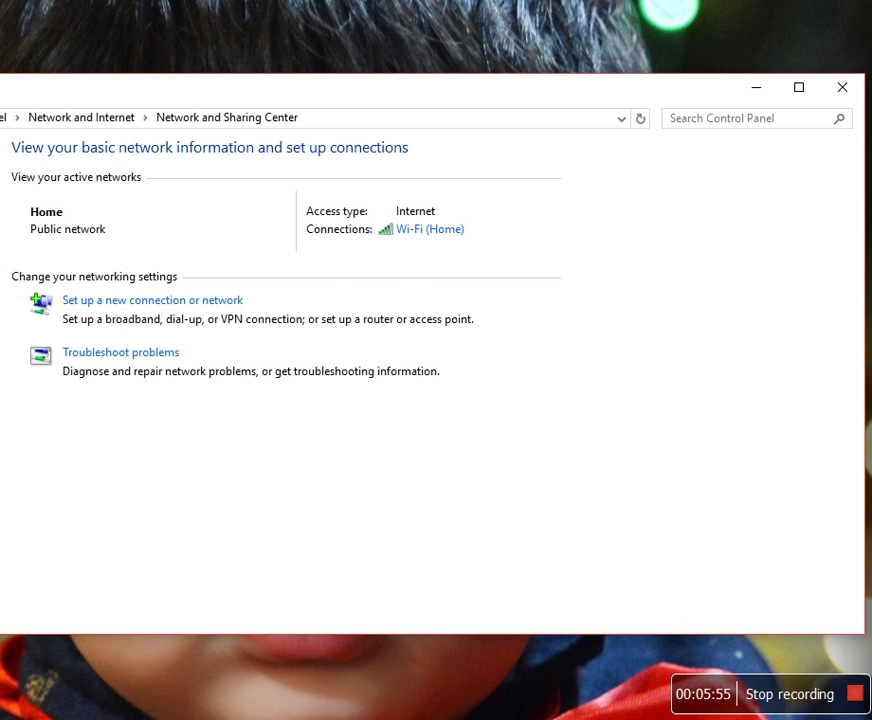
- Return to Control Panel and go through System and Security to Windows Firewall
key("alt+Left")
left_click_drag(206, 97, 364, 117)
left_click(287, 240)
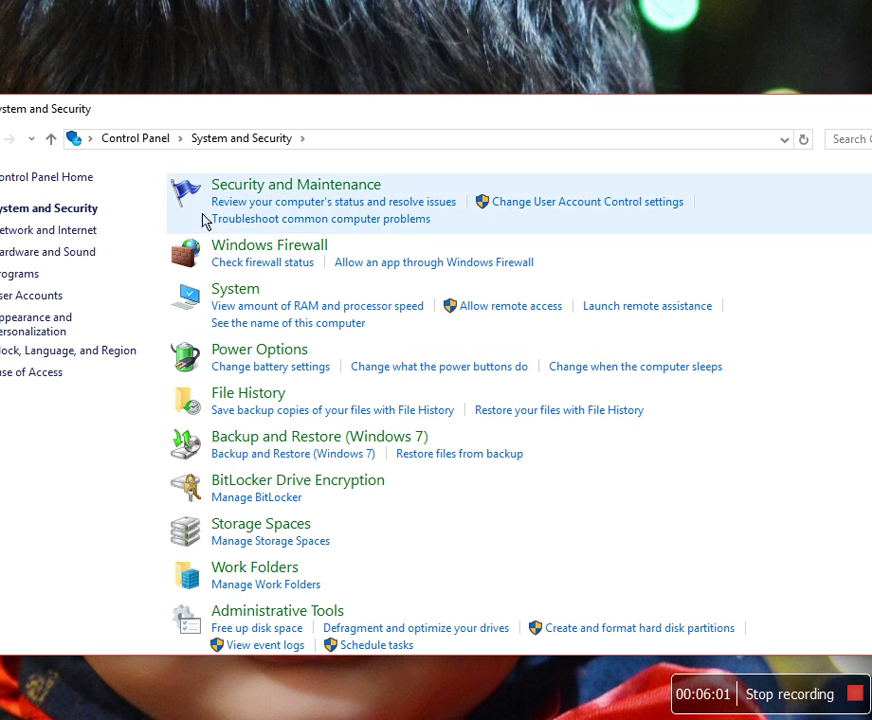
left_click(257, 250)
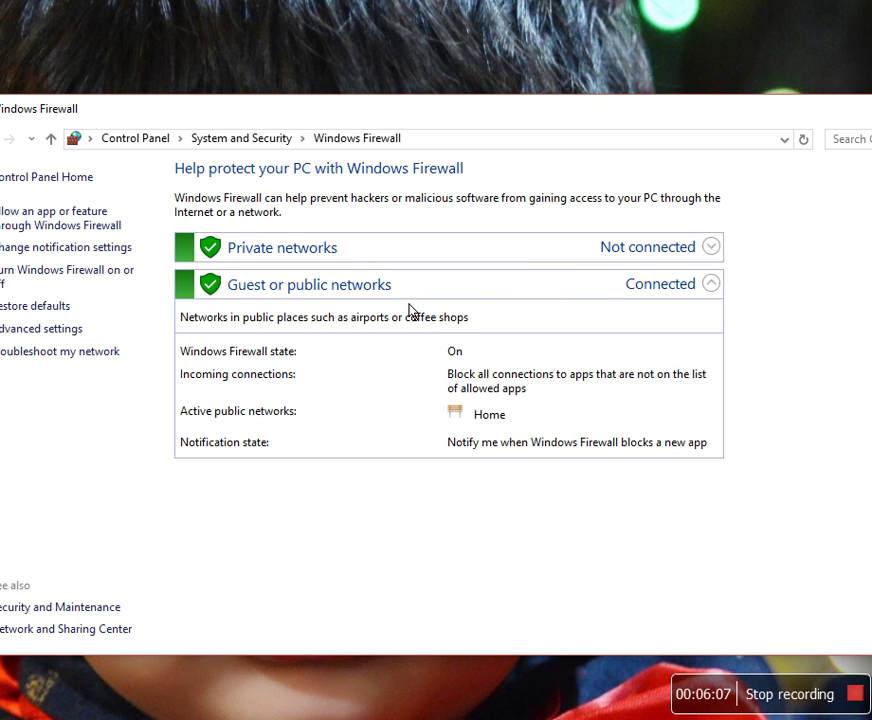
- Reposition the Windows Firewall window and open the Turn Windows Firewall on or off settings
left_click_drag(116, 121, 167, 77)
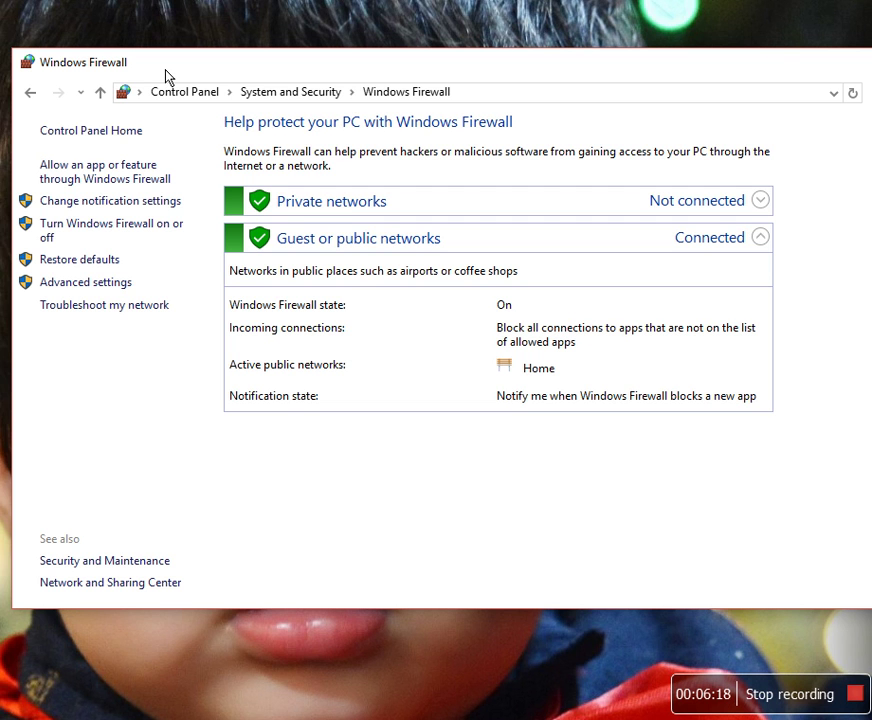
left_click(101, 229)
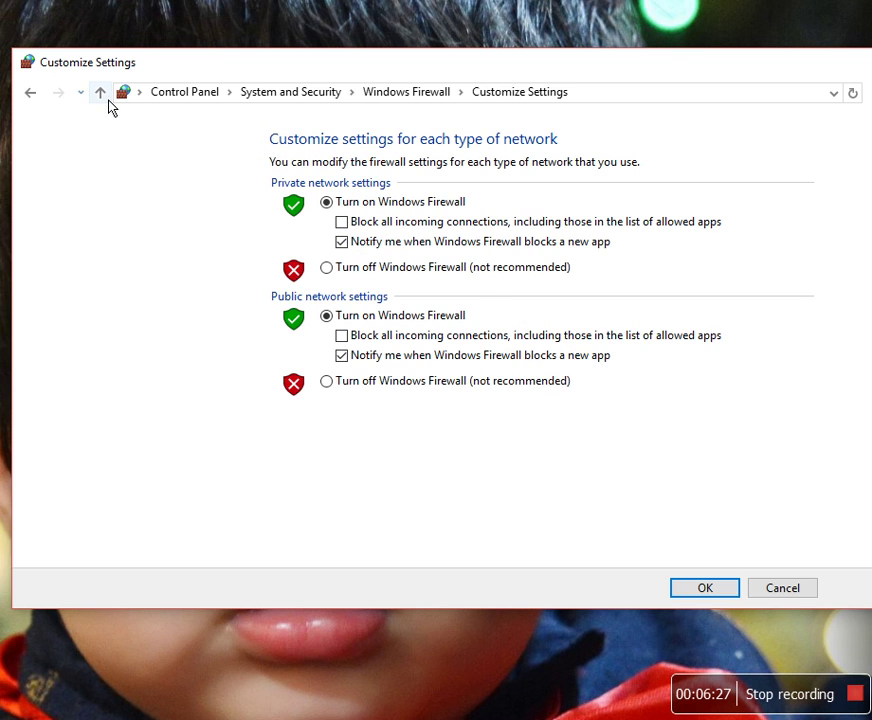
- Select 'Turn off Windows Firewall (not recommended)' for both private and public networks
left_click(29, 93)
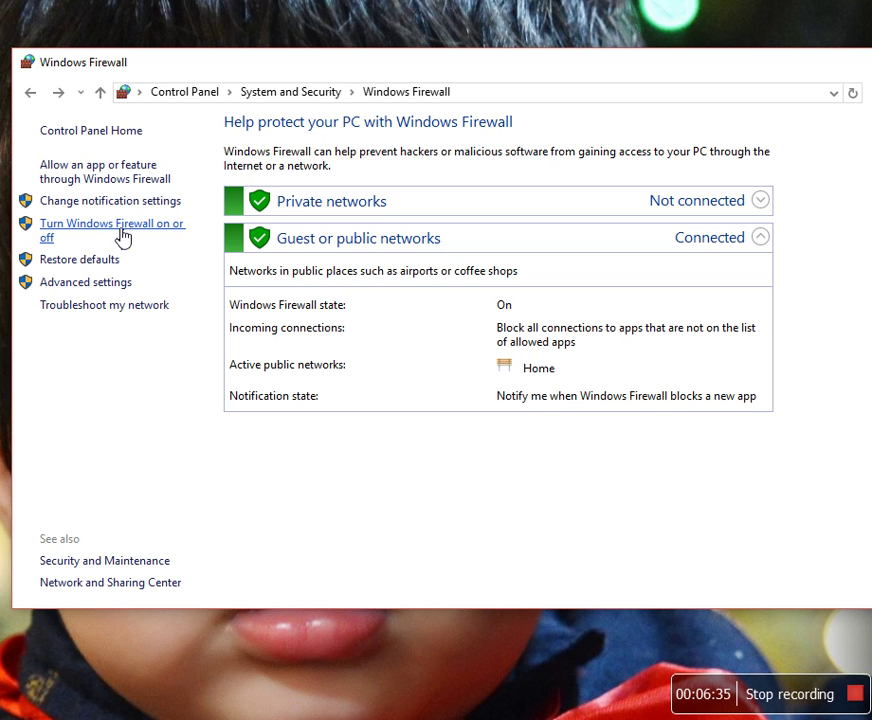
left_click(121, 236)
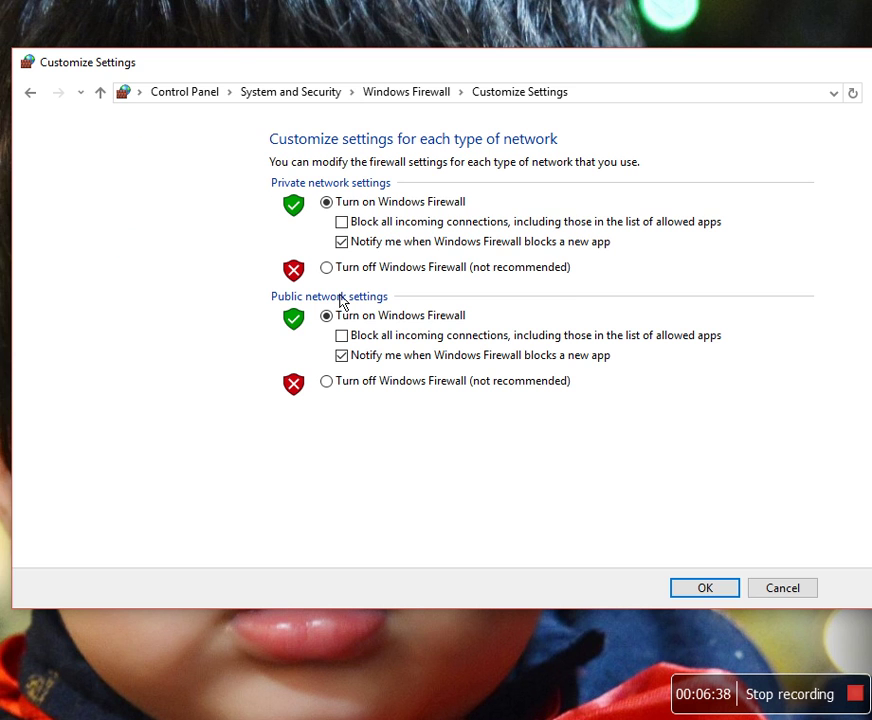
left_click(326, 268)
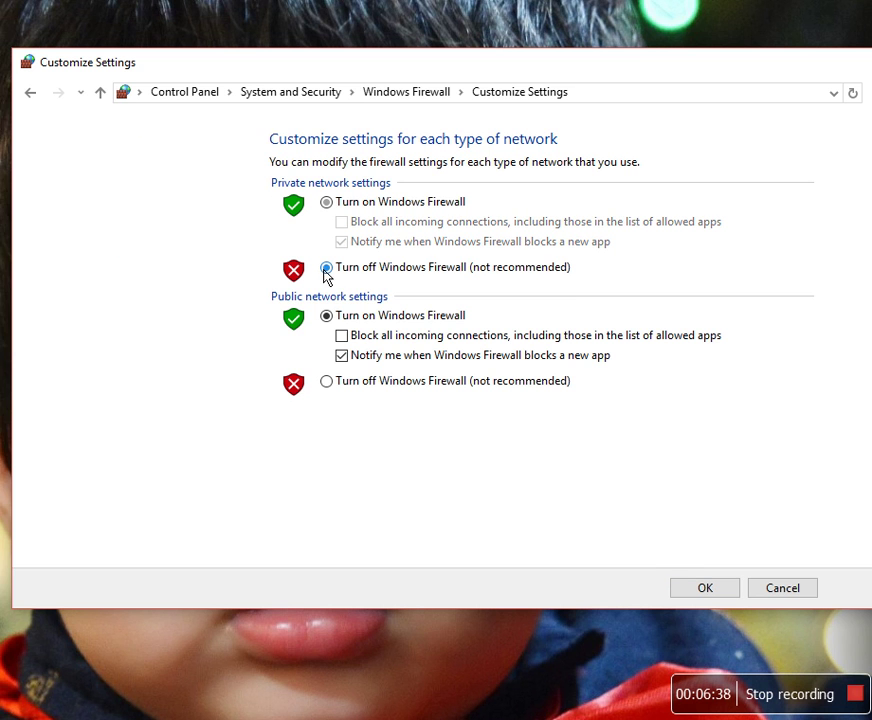
left_click(328, 383)
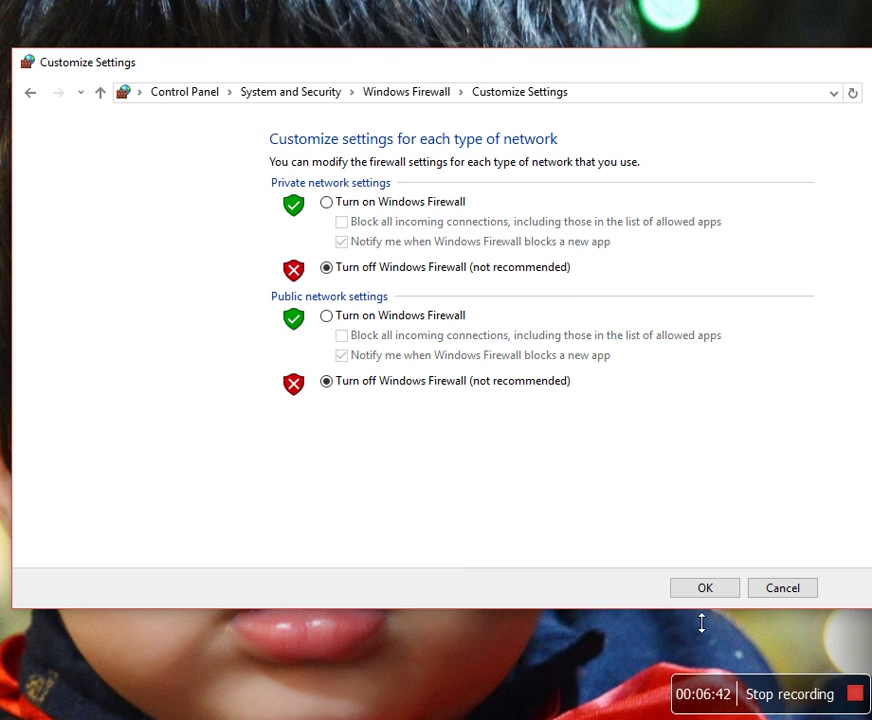
- Confirm the firewall-off settings with OK and dismiss the 'Turn on Windows Firewall' notification
left_click(699, 591)
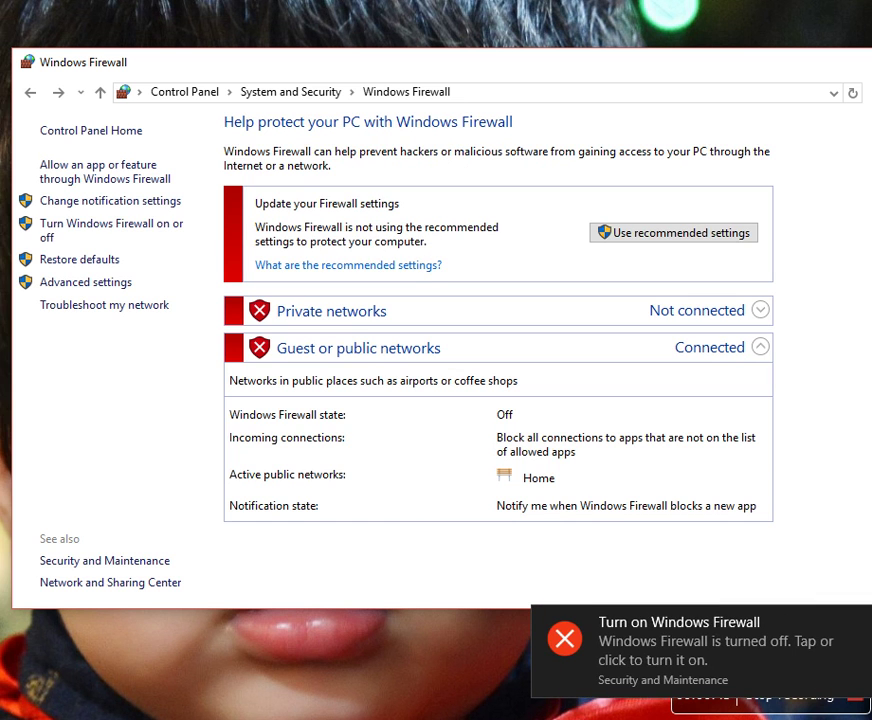
left_click(855, 623)
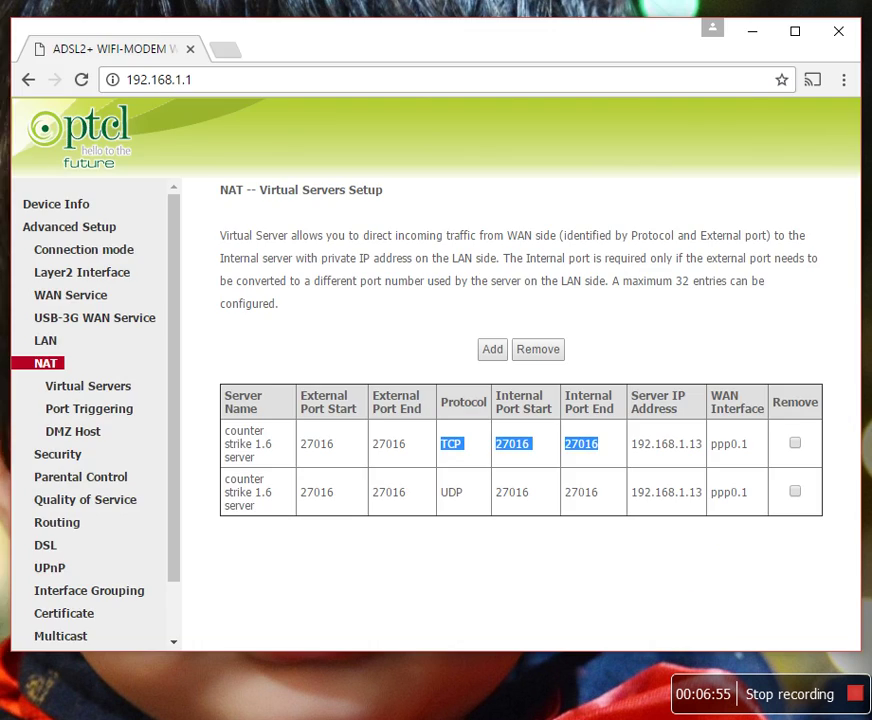
key("super+d")
- Switch to File Explorer, open the 'counter strike 1.6 server' folder and launch hlds
key("alt+Tab")
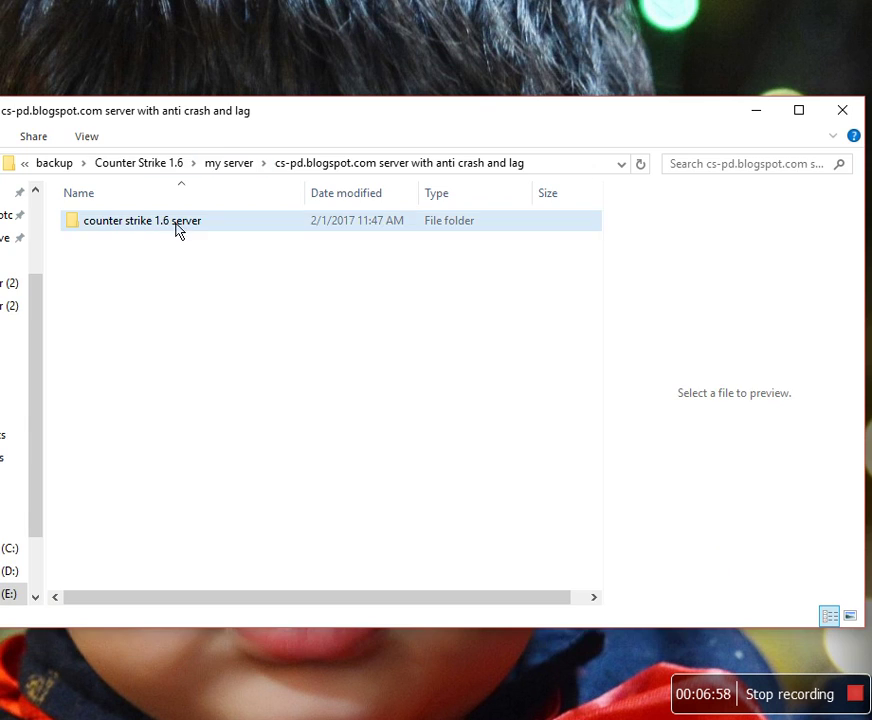
double_click(175, 224)
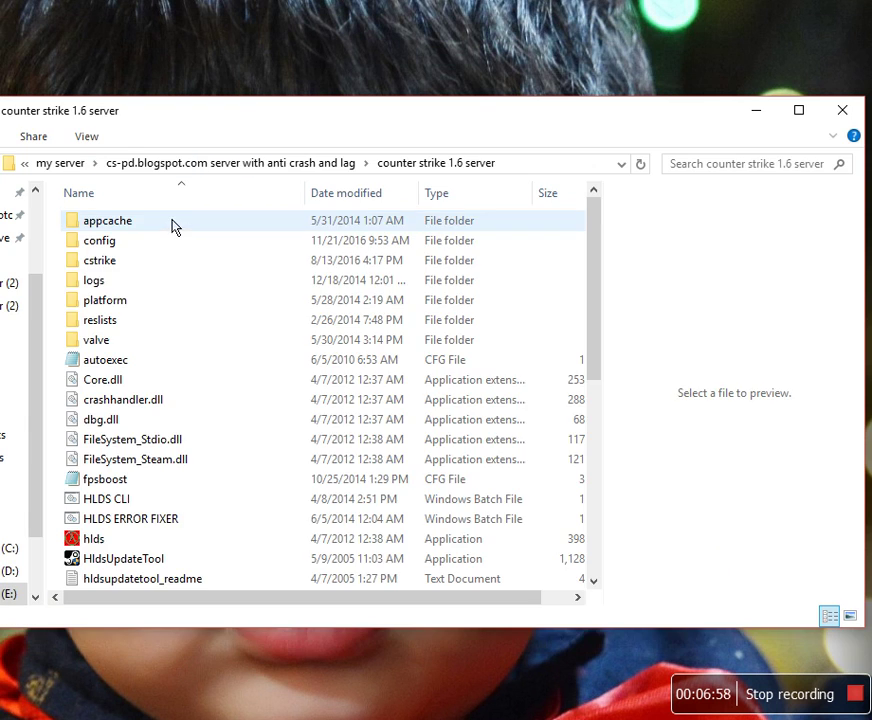
left_click(101, 543)
double_click(101, 543)
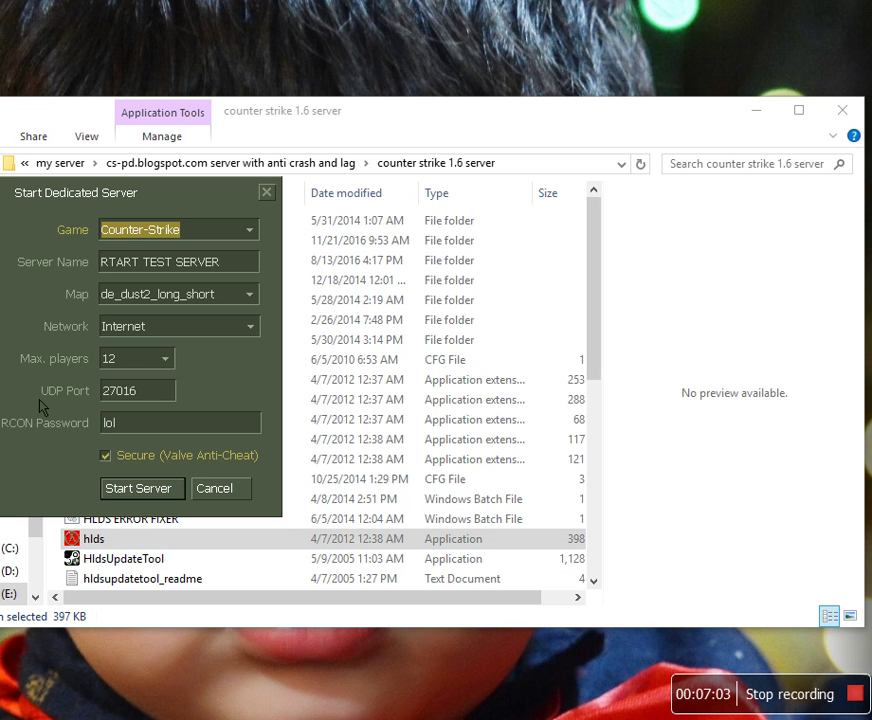
- Check that the setup's UDP Port 27016 matches the router's UDP forwarding rule
left_click_drag(152, 191, 243, 187)
left_click(220, 385)
double_click(203, 387)
key("alt+Tab")
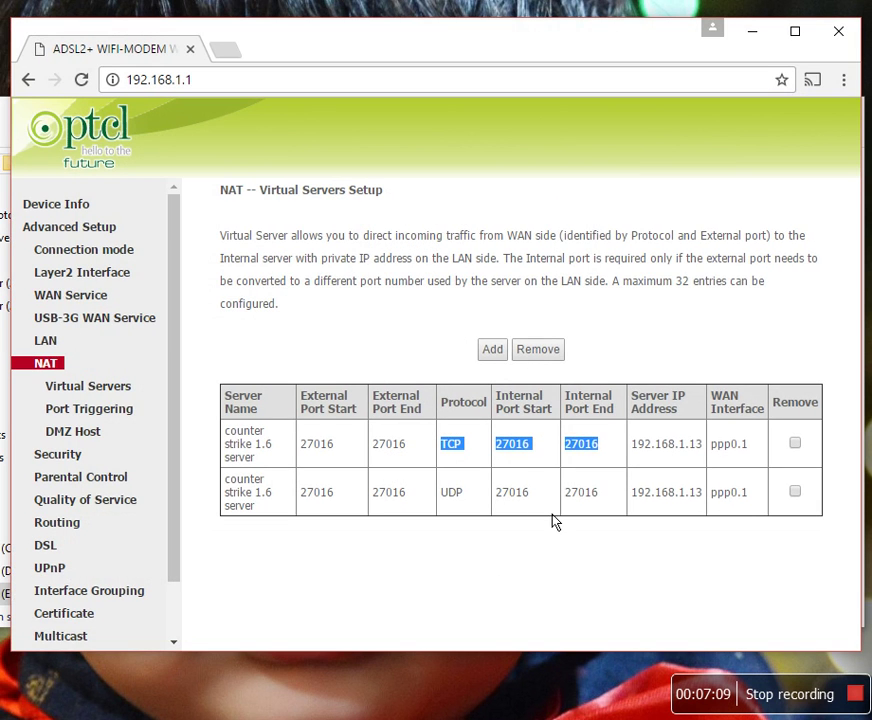
left_click(476, 497)
double_click(500, 505)
left_click(752, 31)
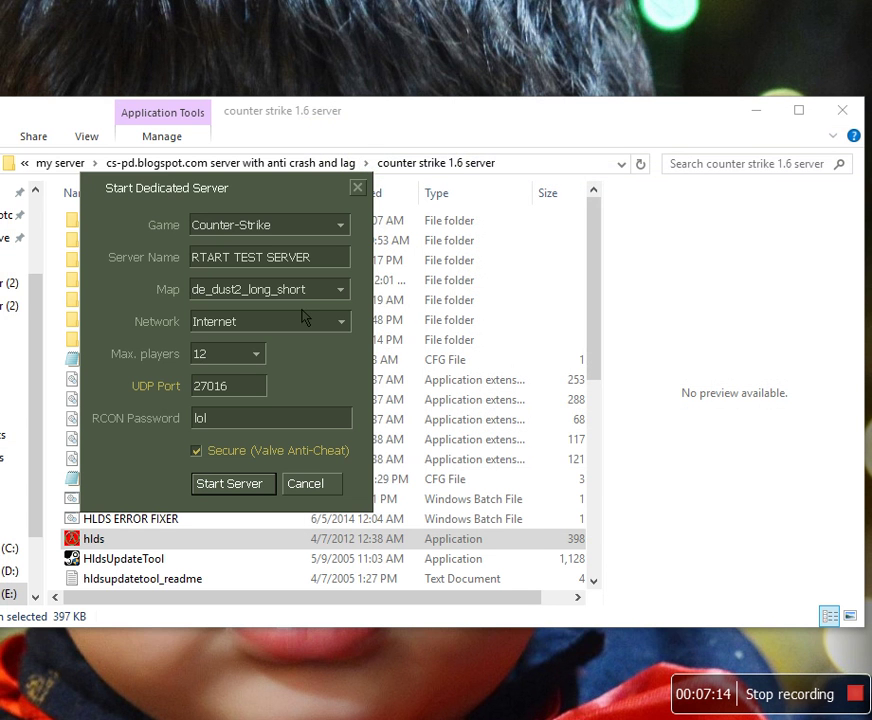
- Keep Network as Internet, rename the server to 'RT TEST SERVER', and keep Counter-Strike as the game
left_click(235, 322)
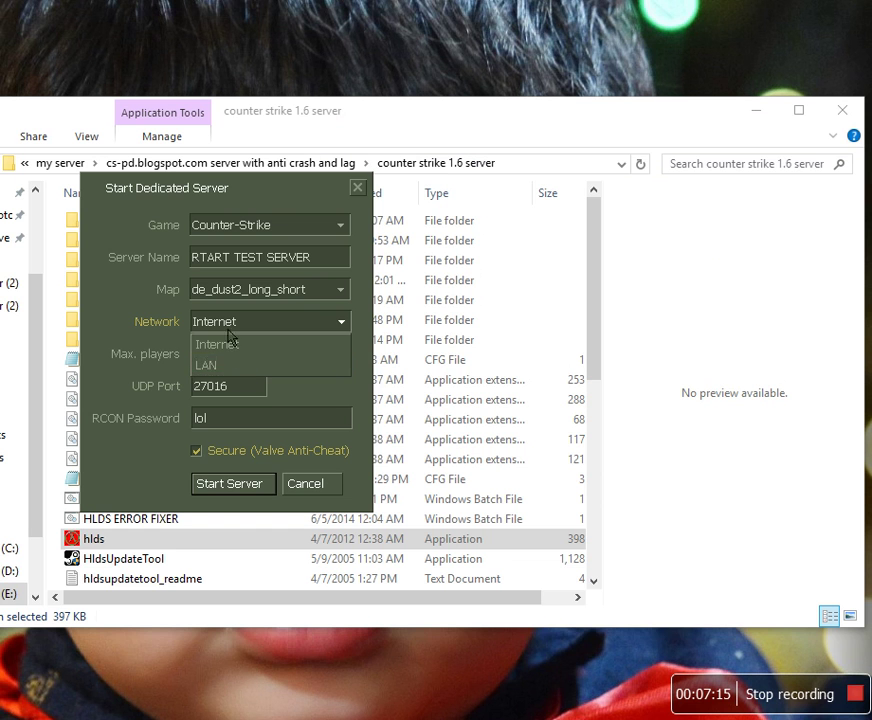
left_click(232, 348)
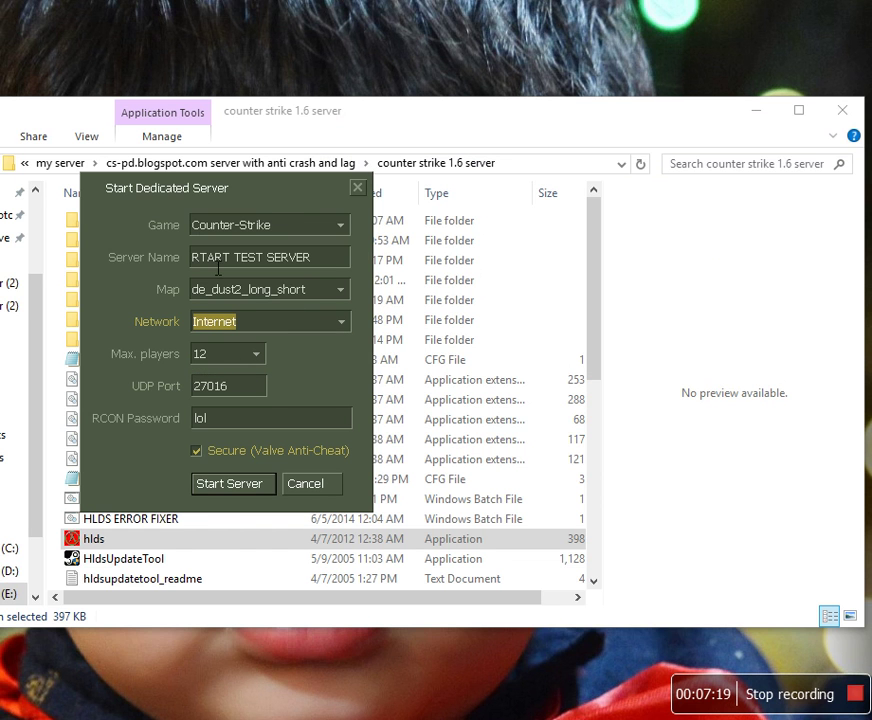
left_click_drag(231, 258, 150, 256)
key("BackSpace")
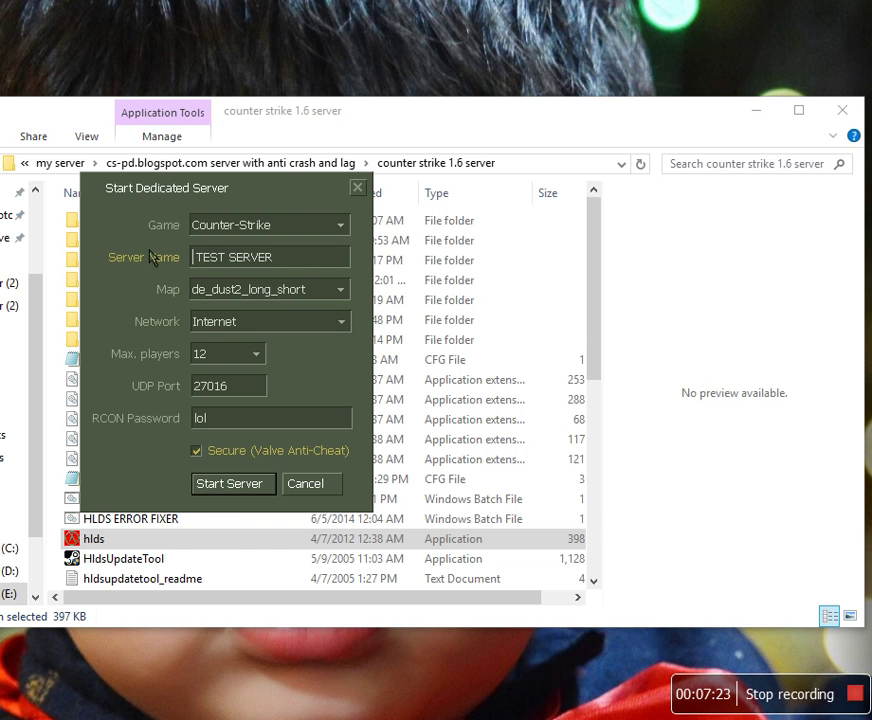
type("RT")
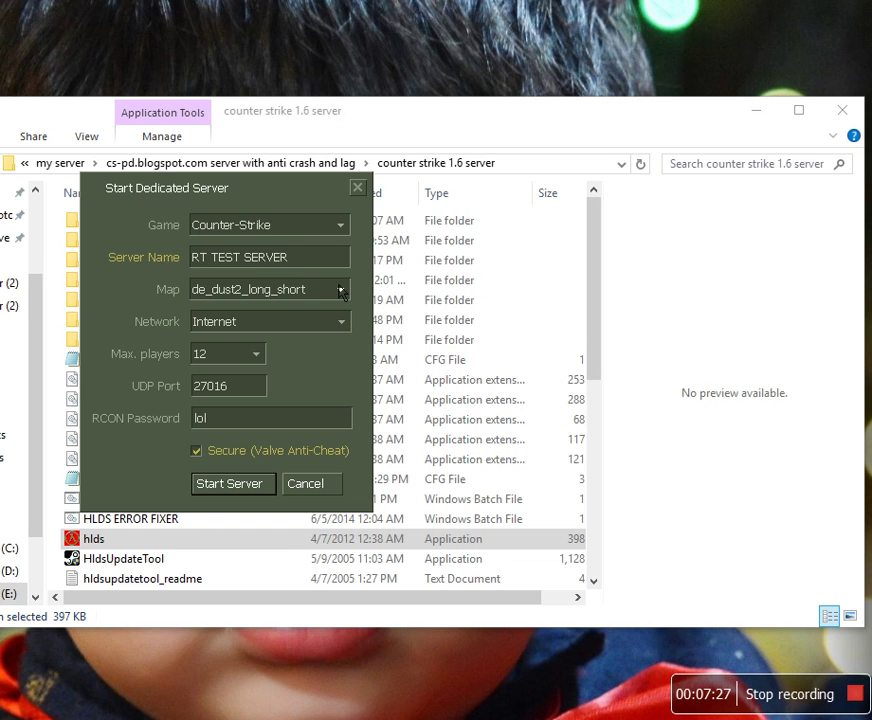
left_click(280, 227)
left_click(280, 247)
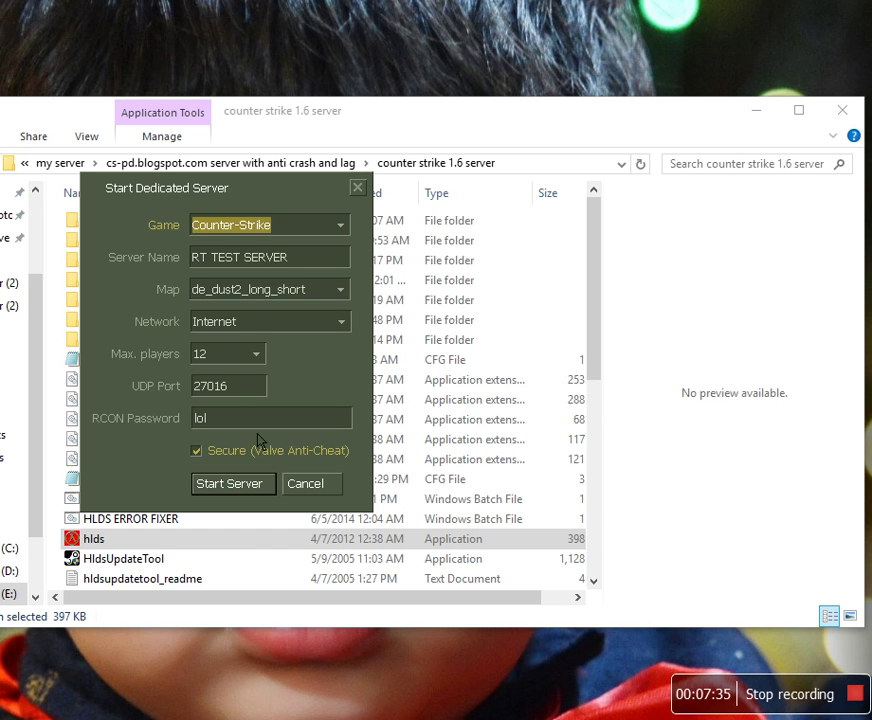
- Replace the RCON password with a new one and start the server
left_click(241, 421)
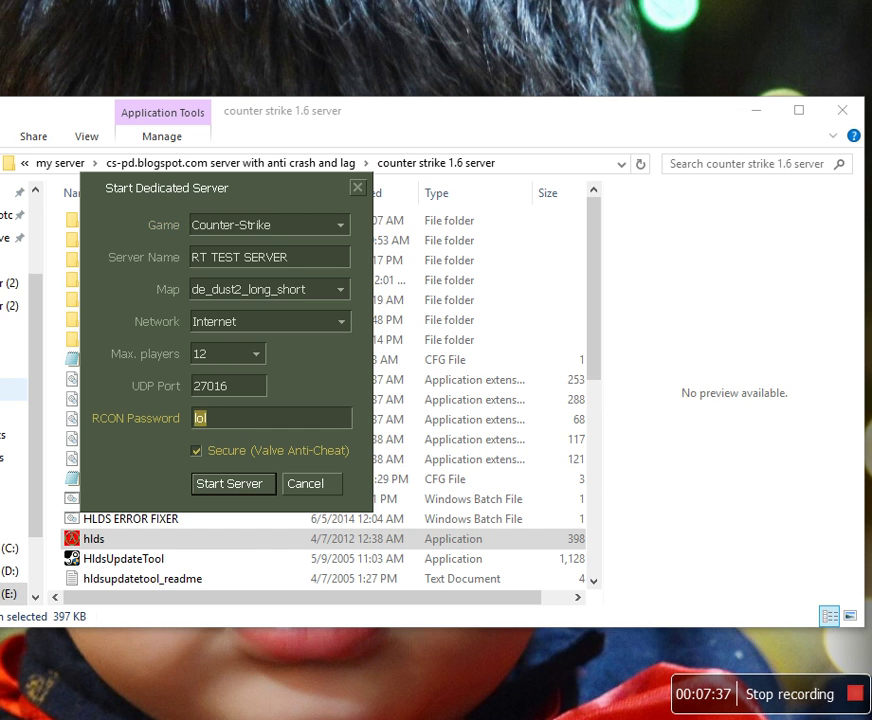
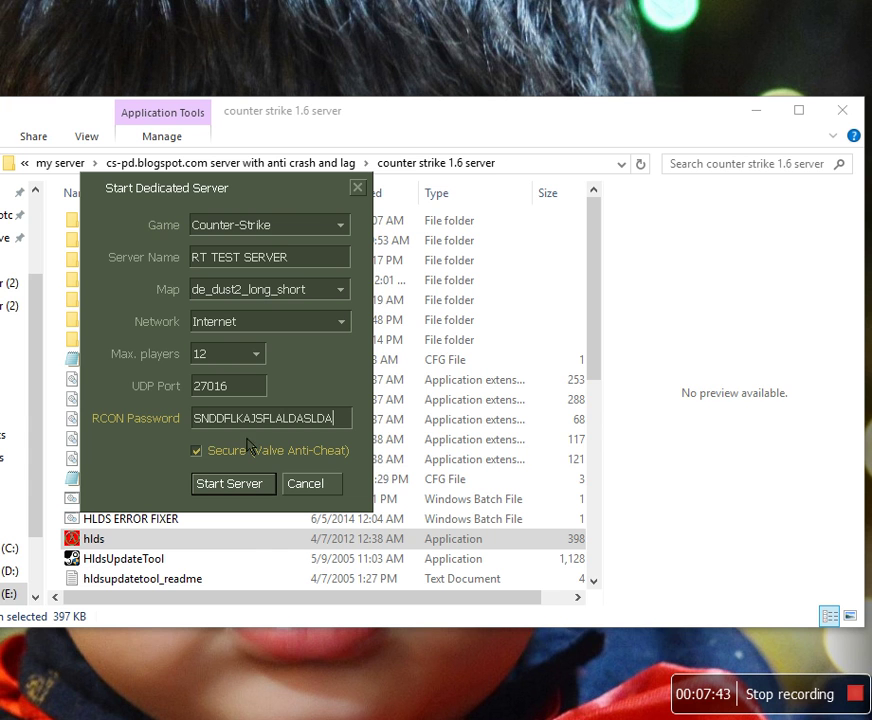
left_click(220, 488)
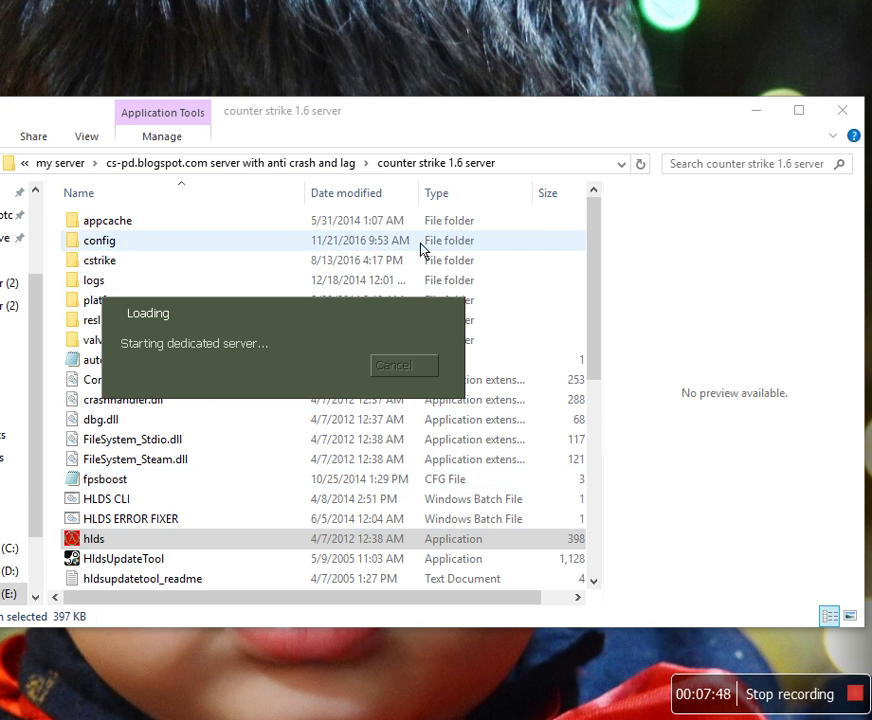
- Dismiss the restart notice, verify the server address ends in port 27016, then return to the router page
left_click_drag(428, 165, 611, 109)
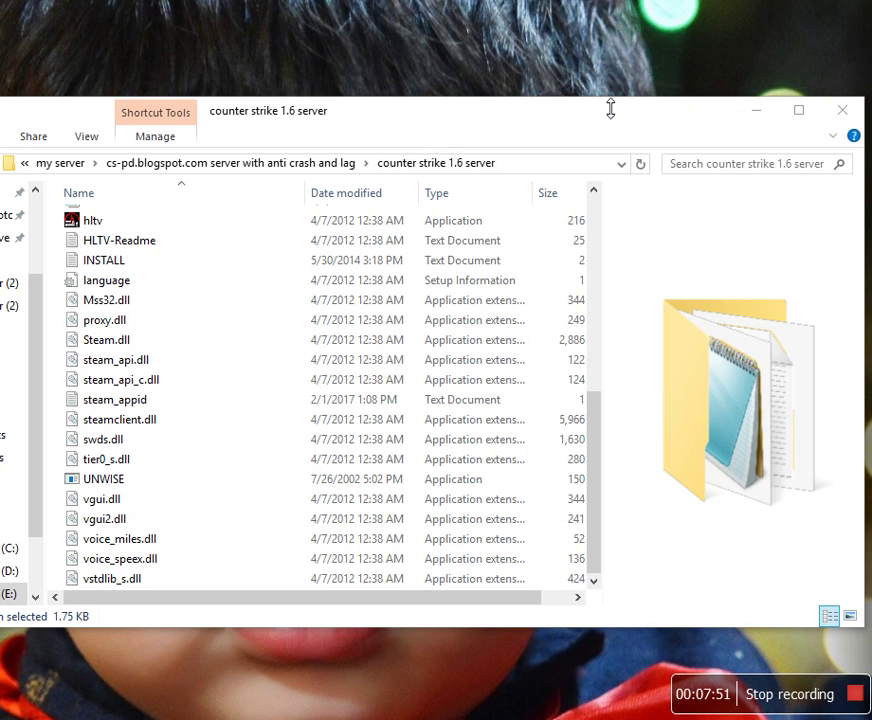
left_click(758, 111)
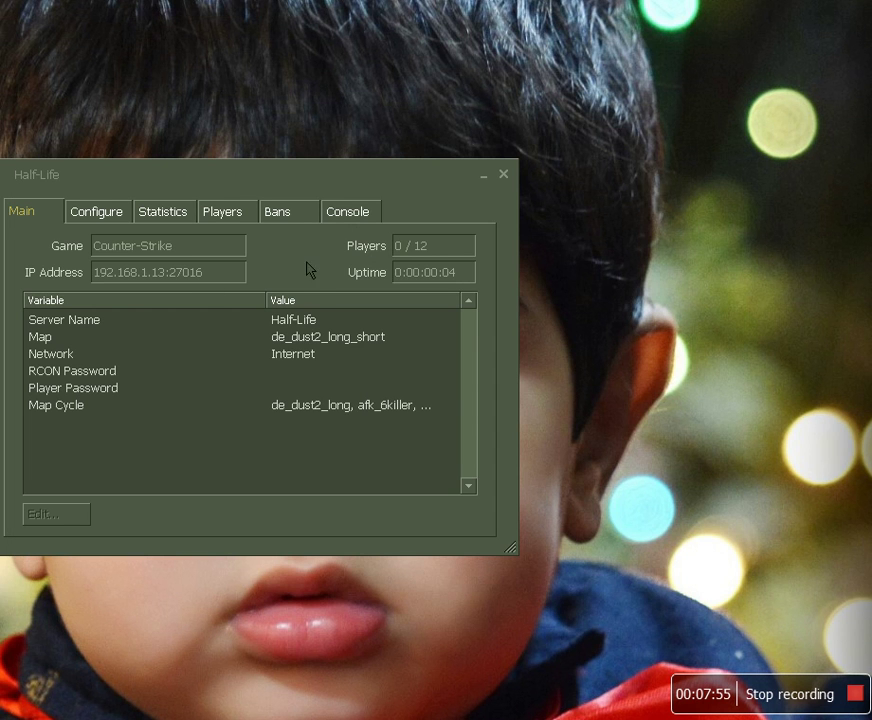
left_click(328, 407)
double_click(121, 273)
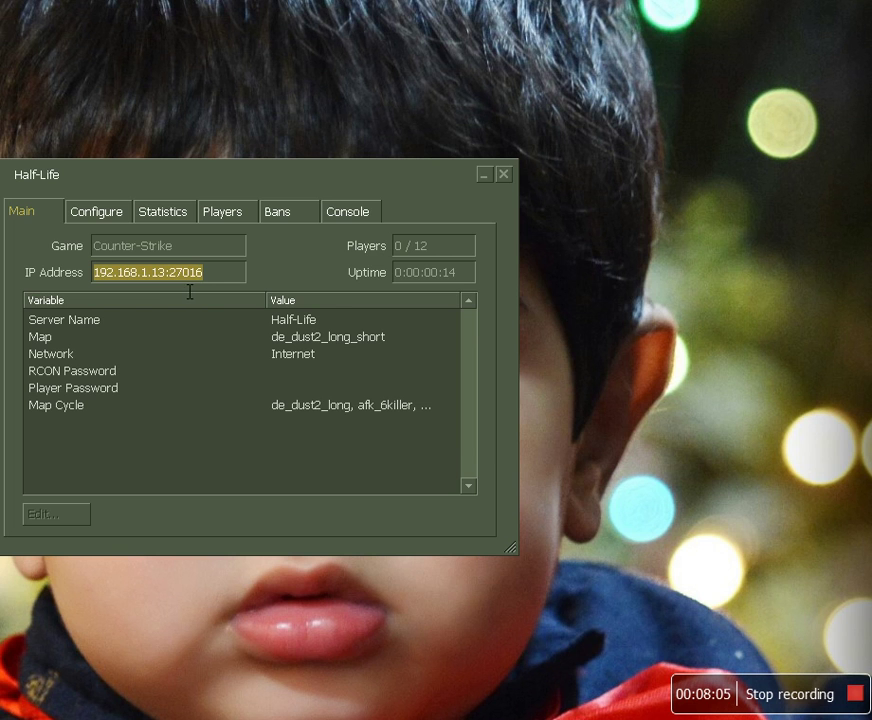
key("Escape")
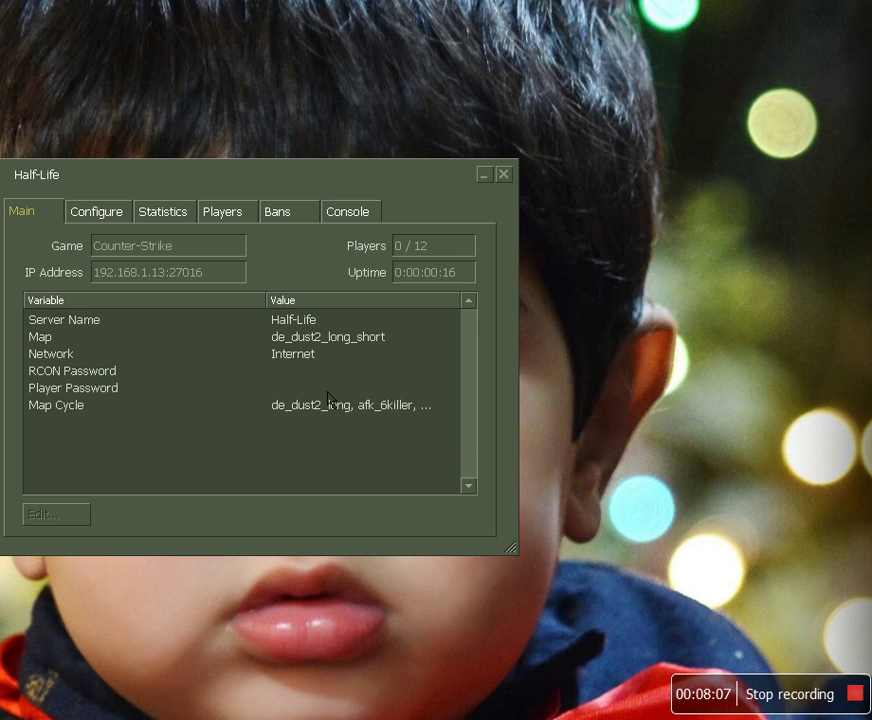
left_click_drag(212, 272, 182, 284)
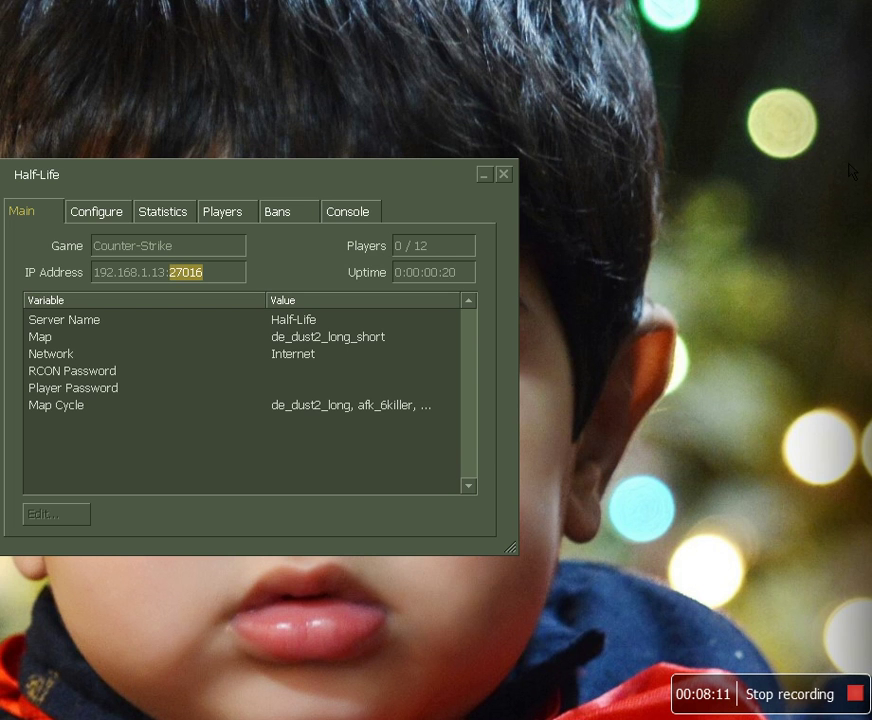
left_click_drag(314, 175, 437, 170)
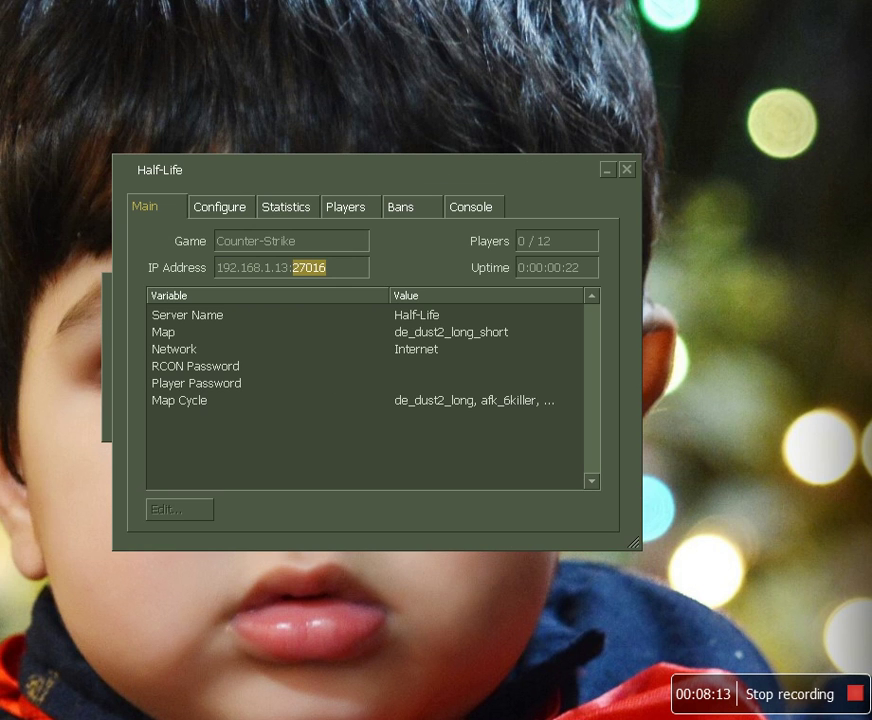
key("alt+Tab")
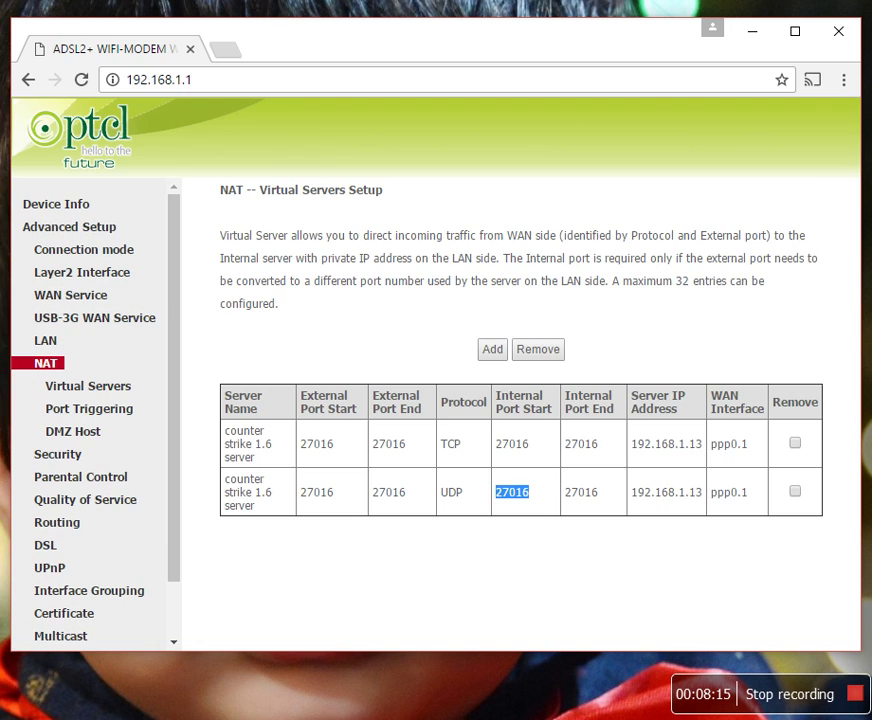
- Open gametracker.com in a new tab and go to its Servers page
left_click(223, 55)
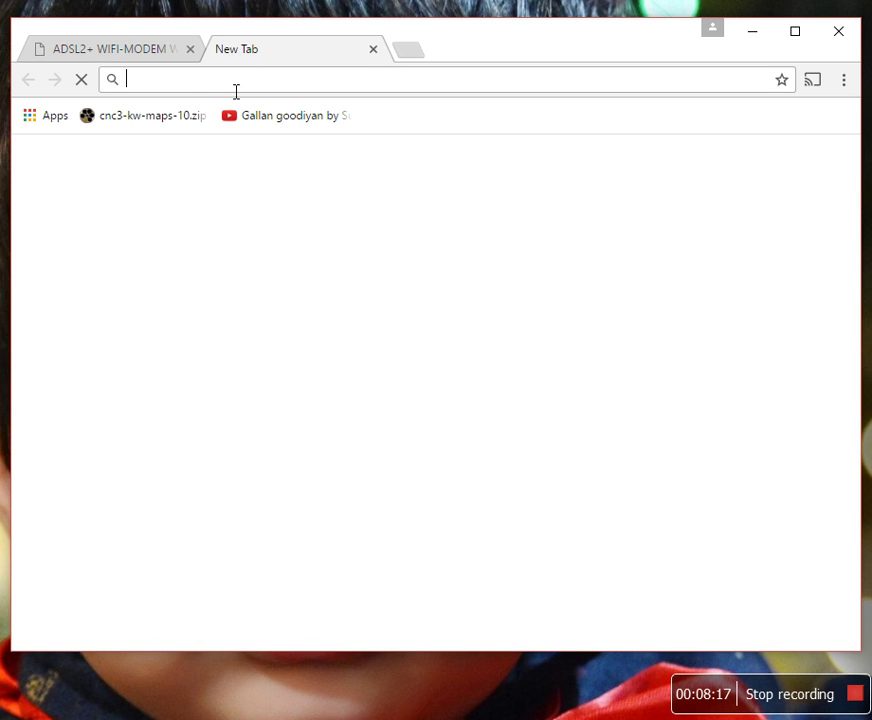
type("G")
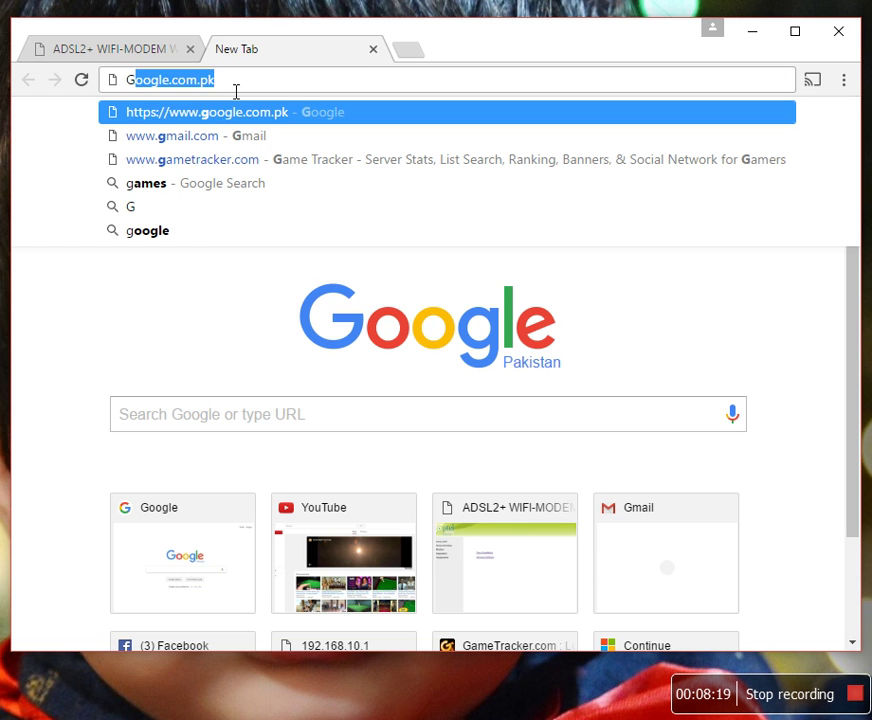
type("a")
key("Return")
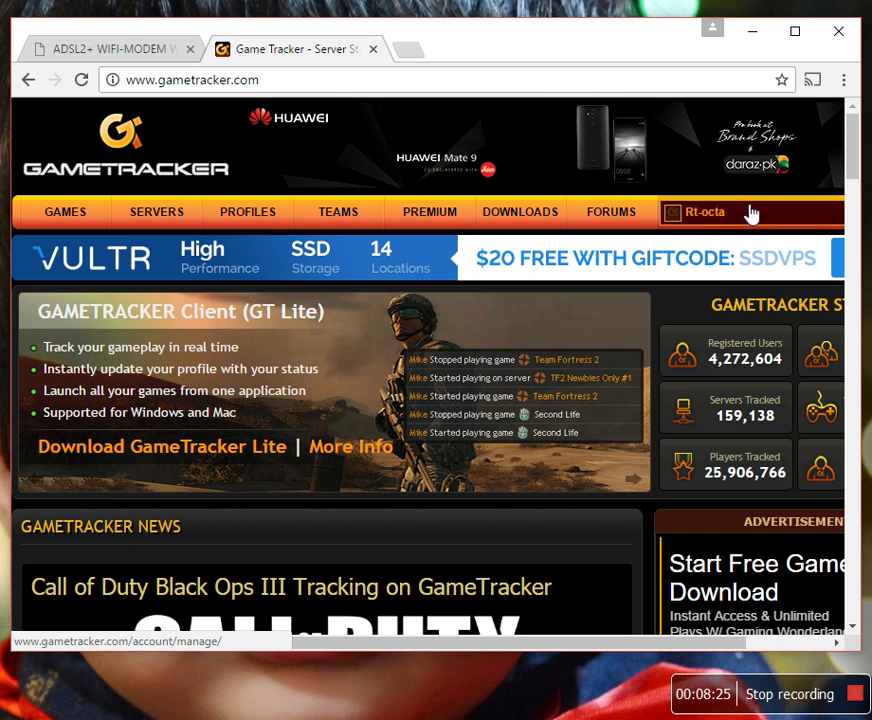
left_click(172, 214)
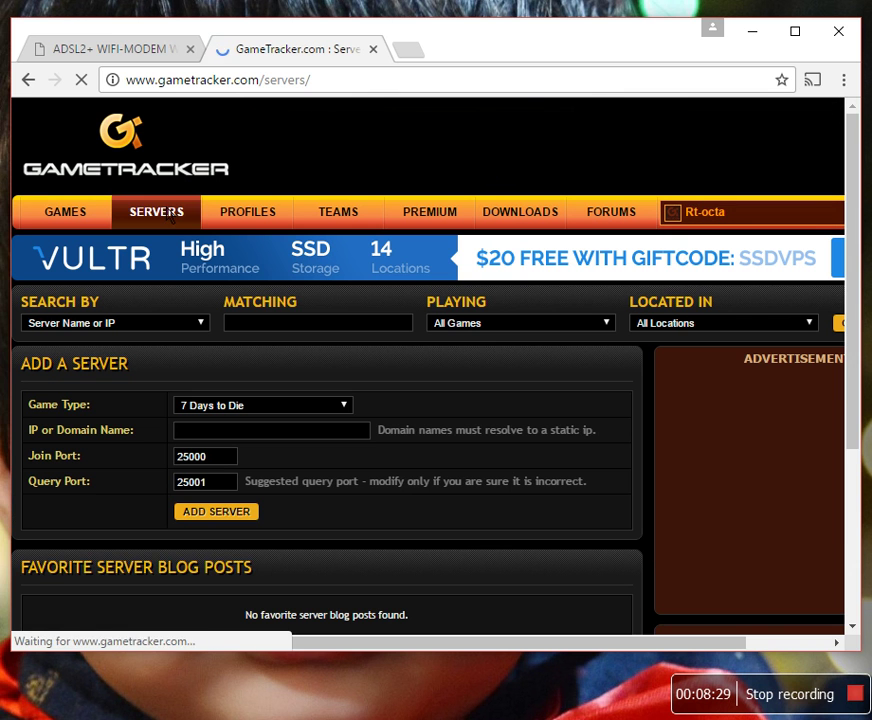
- Choose Counter Strike 1.6 as the Add a Server game type and open another tab
left_click(290, 406)
type("cou")
key("Return")
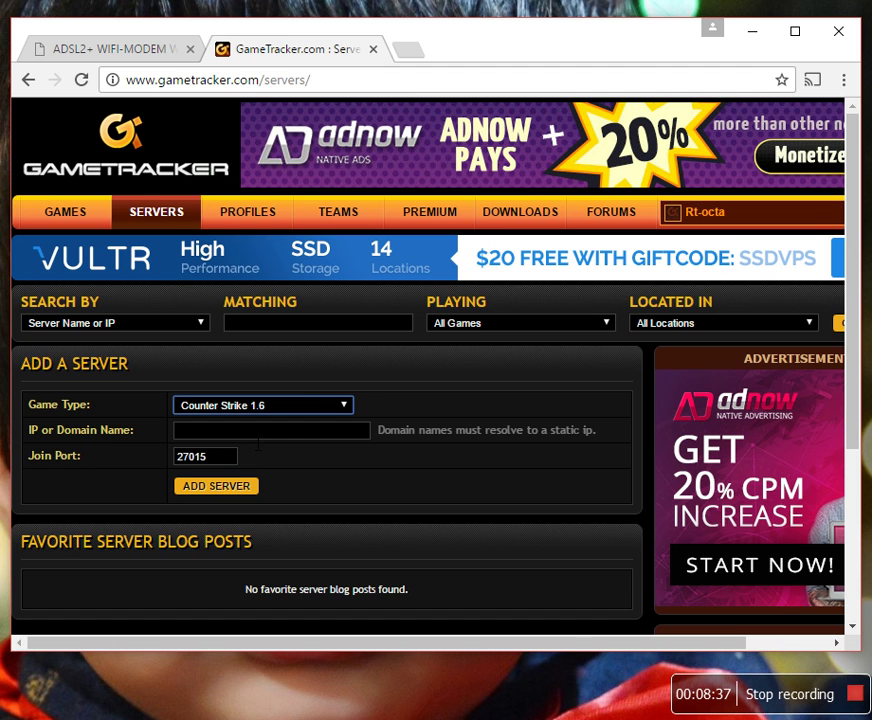
left_click(258, 441)
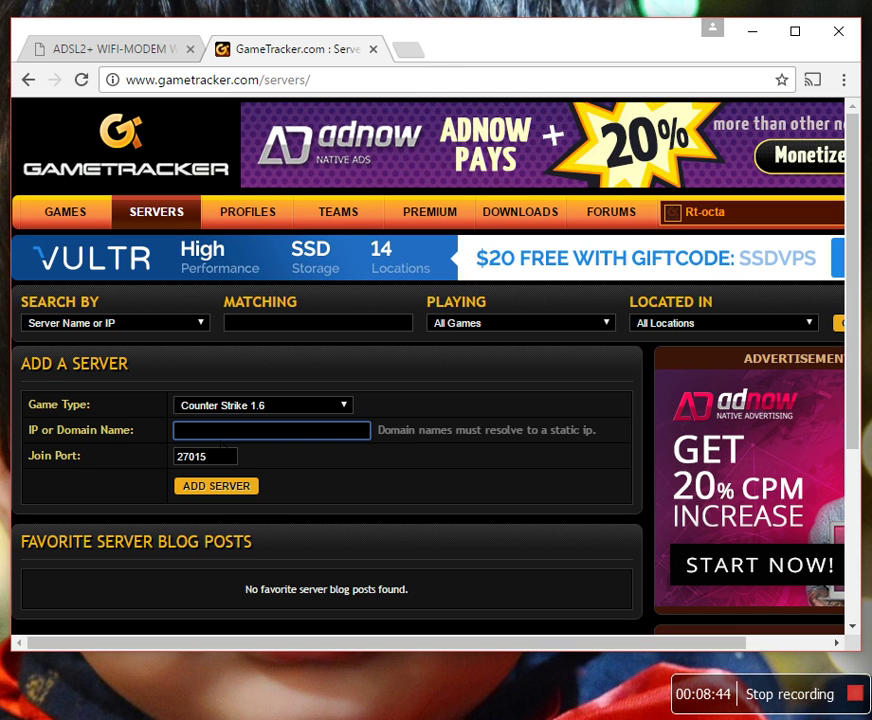
left_click(417, 52)
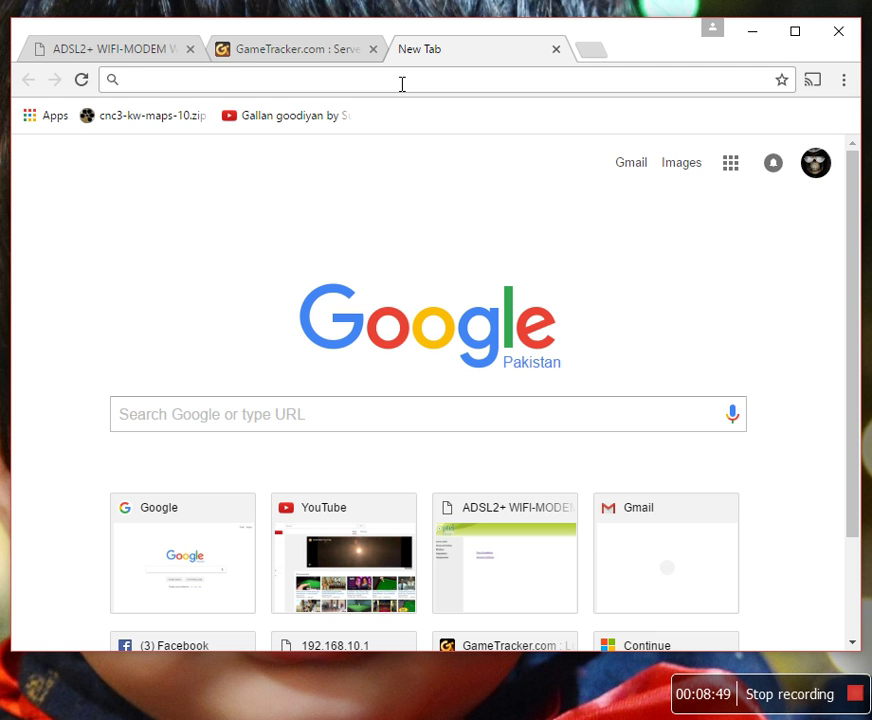
- Search Google for 'whatis my ip'
type("google.com.pk")
key("Return")
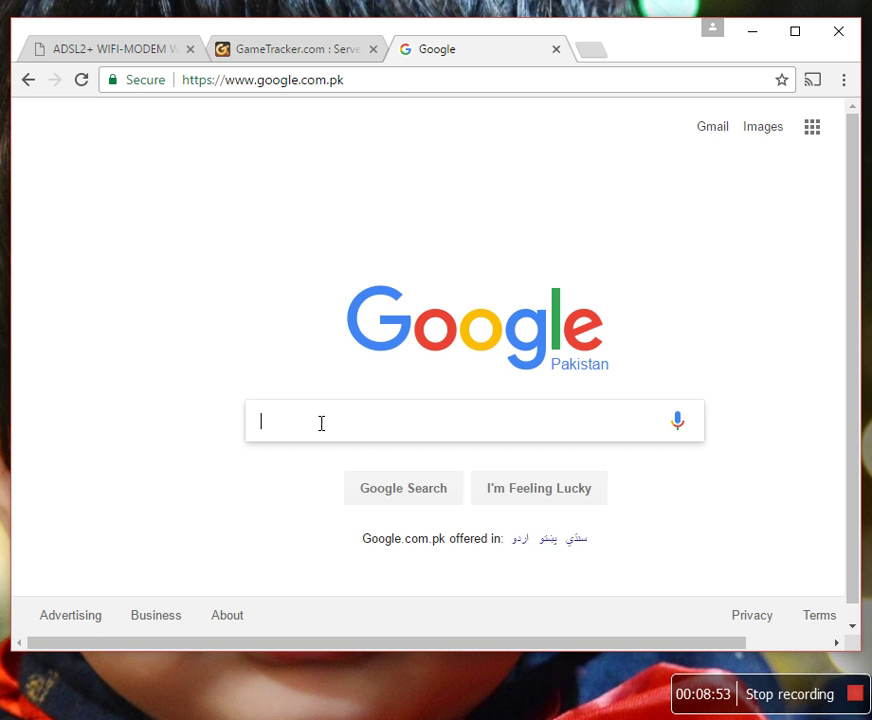
type("whatis m")
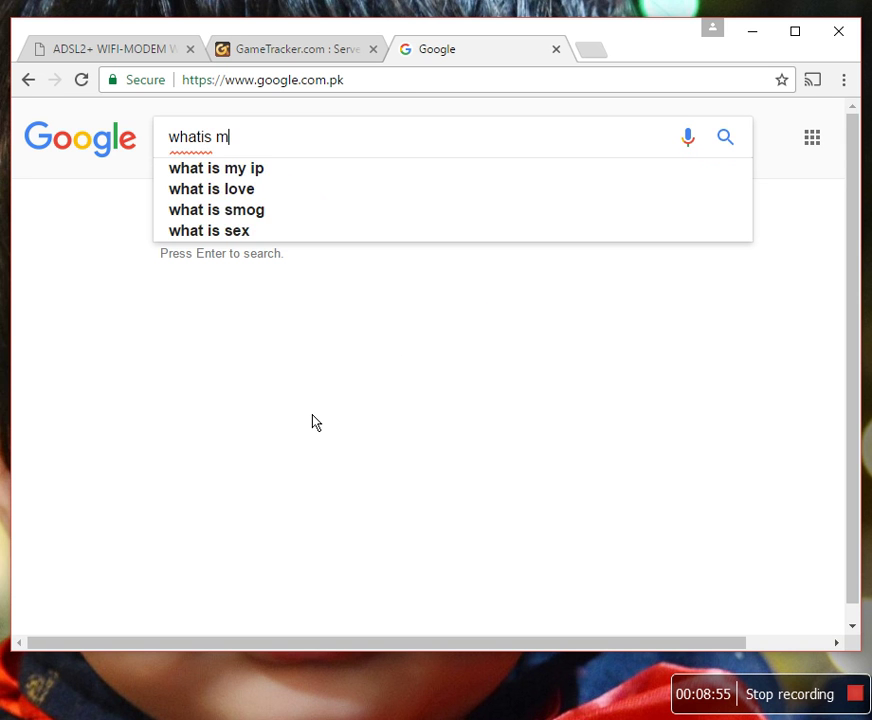
type("y ip")
key("Return")
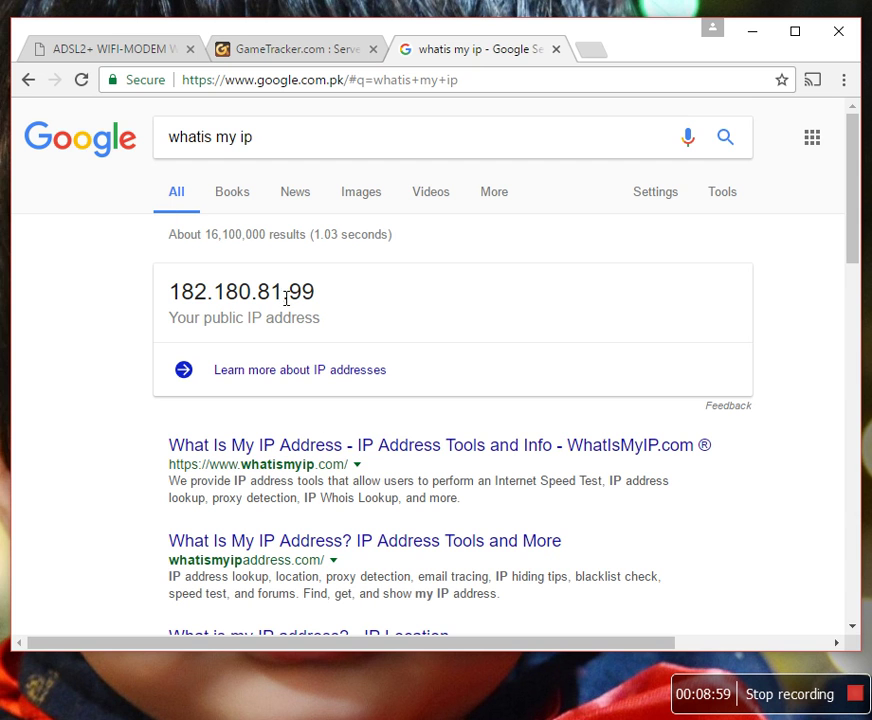
- Copy the public IP address 182.180.81.99 from the result and minimize the browser
left_click_drag(325, 325, 381, 296)
left_click(178, 304)
right_click(289, 284)
left_click(296, 303)
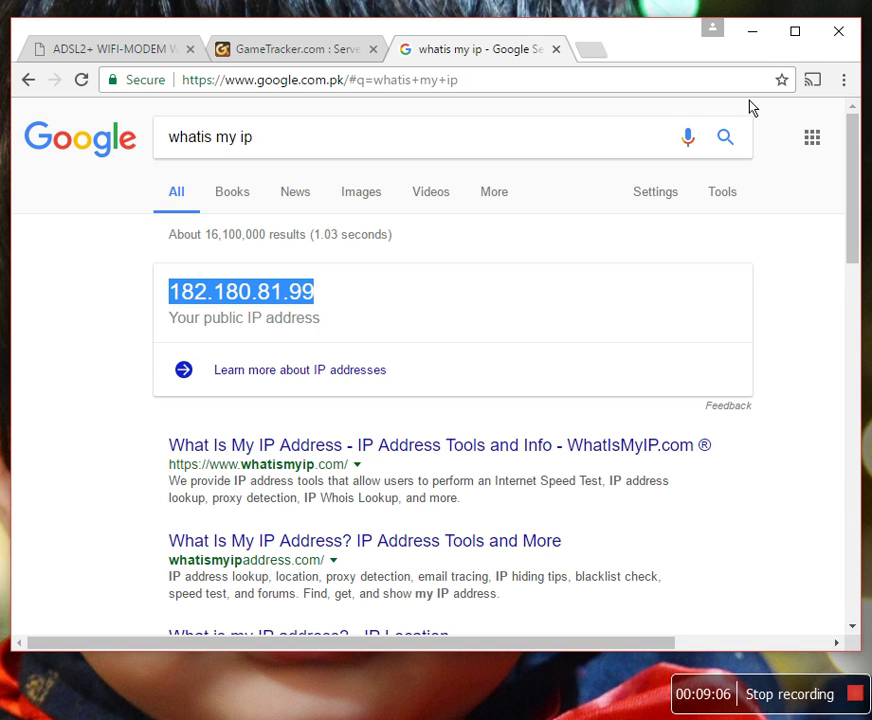
left_click(754, 36)
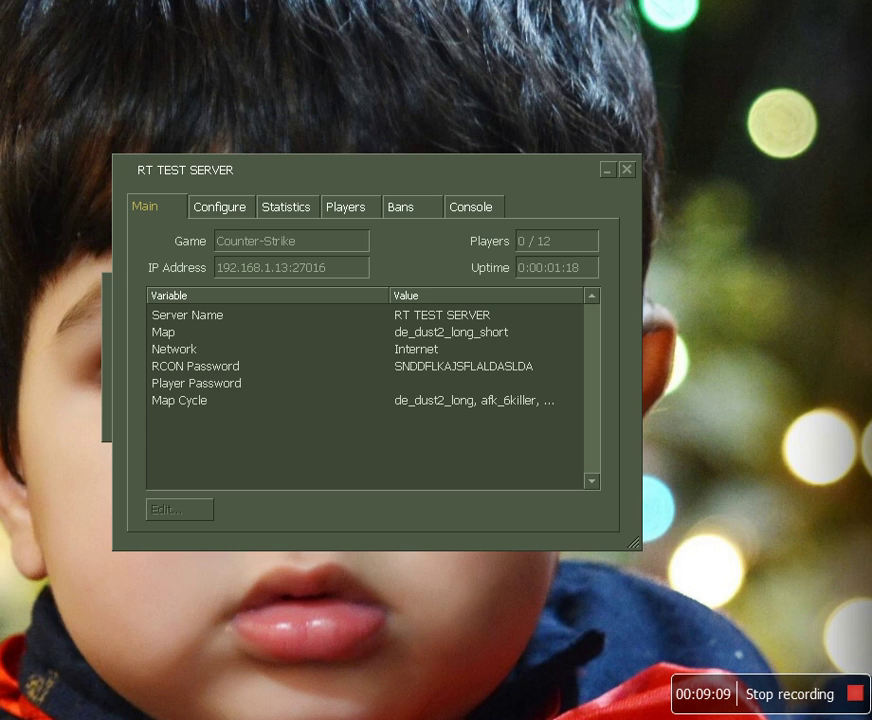
- Paste 182.180.81.99 into the GameTracker IP or Domain Name field
key("alt+Tab")
left_click(280, 52)
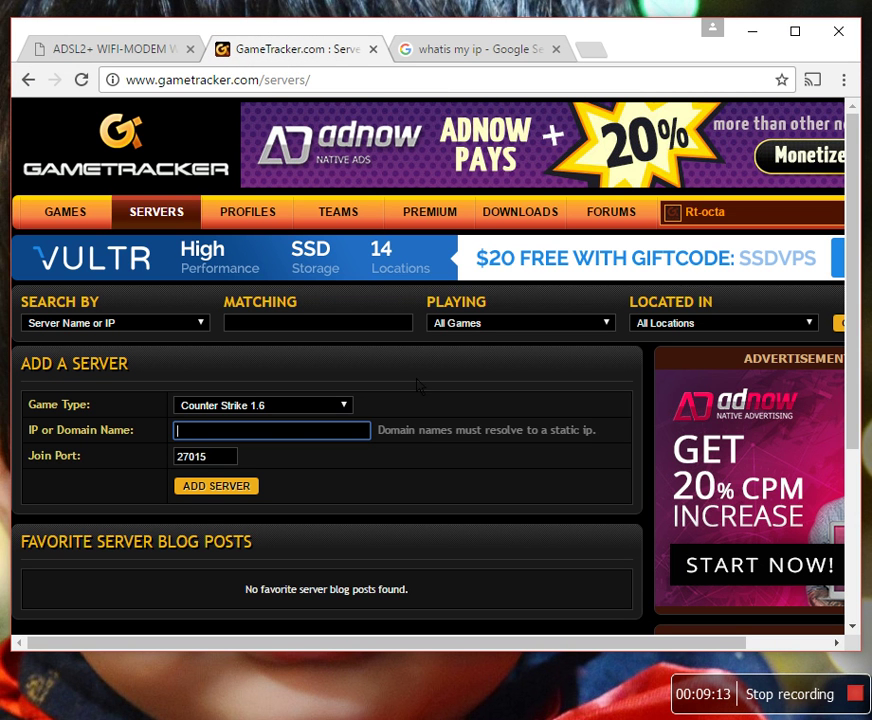
key("ctrl+v")
left_click(270, 455)
left_click(234, 457)
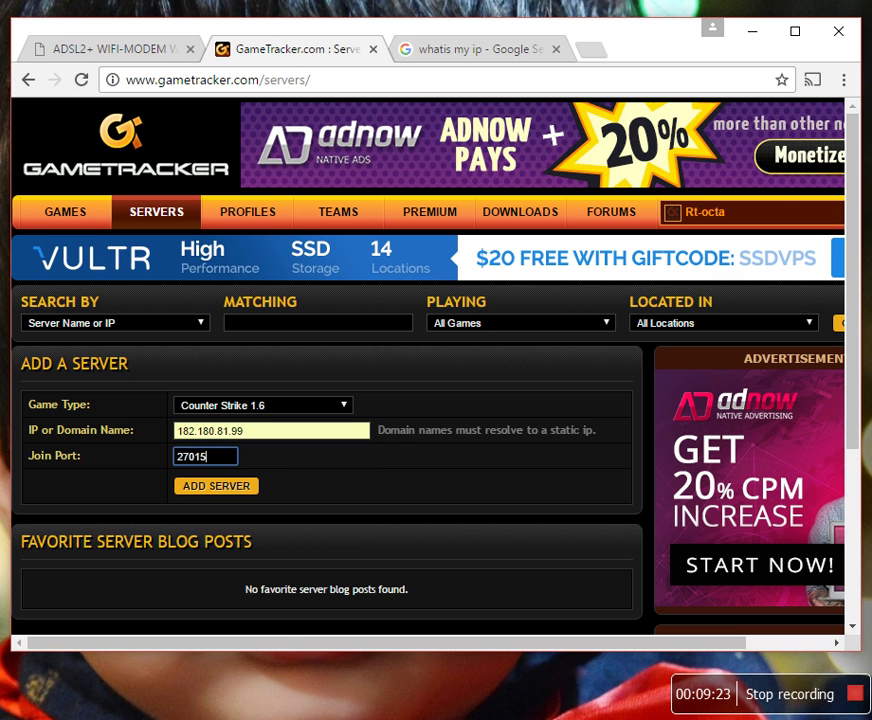
- After checking the router's forwarding rules, set Join Port to 27016 and submit with ADD SERVER
left_click(127, 55)
left_click(570, 446)
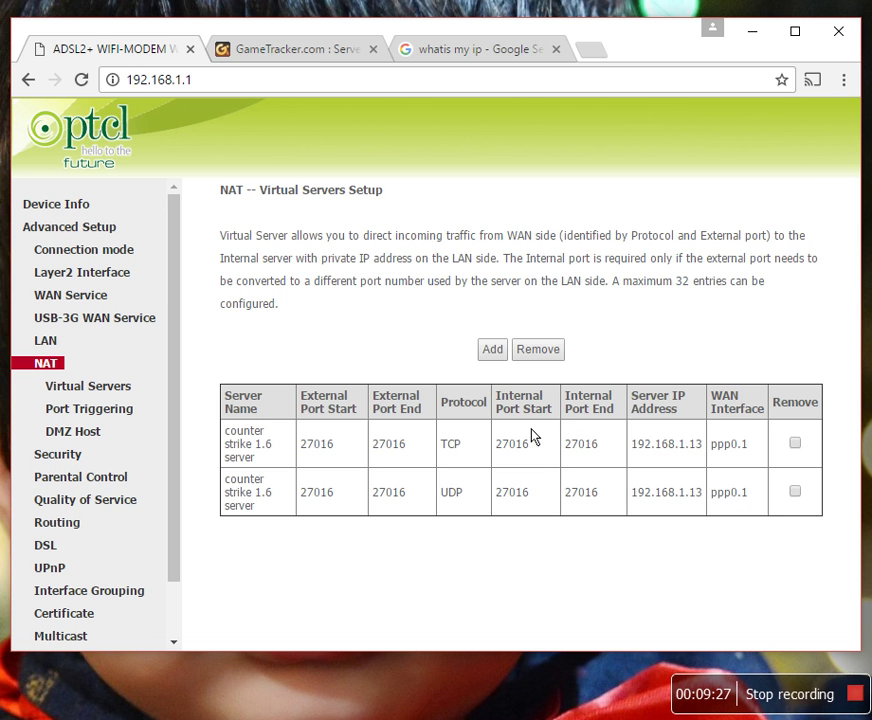
left_click(752, 31)
key("alt+Tab")
left_click(333, 51)
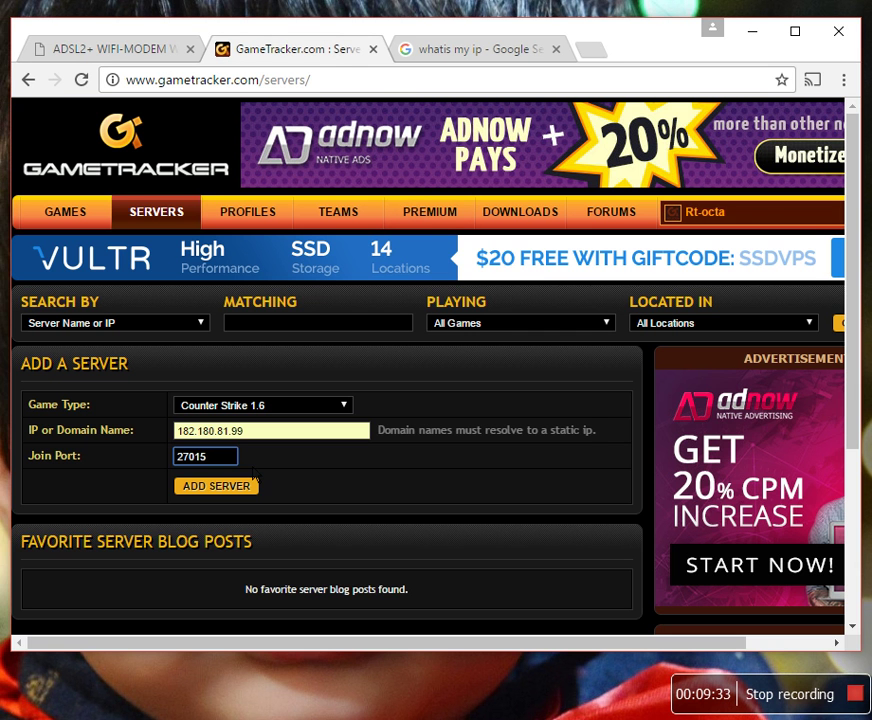
key("BackSpace")
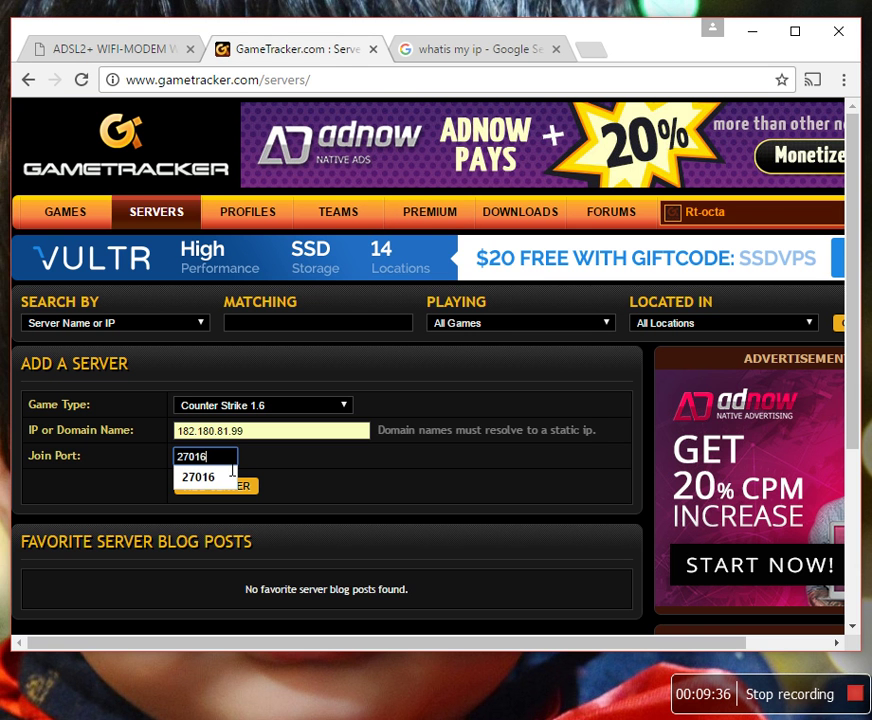
left_click(228, 474)
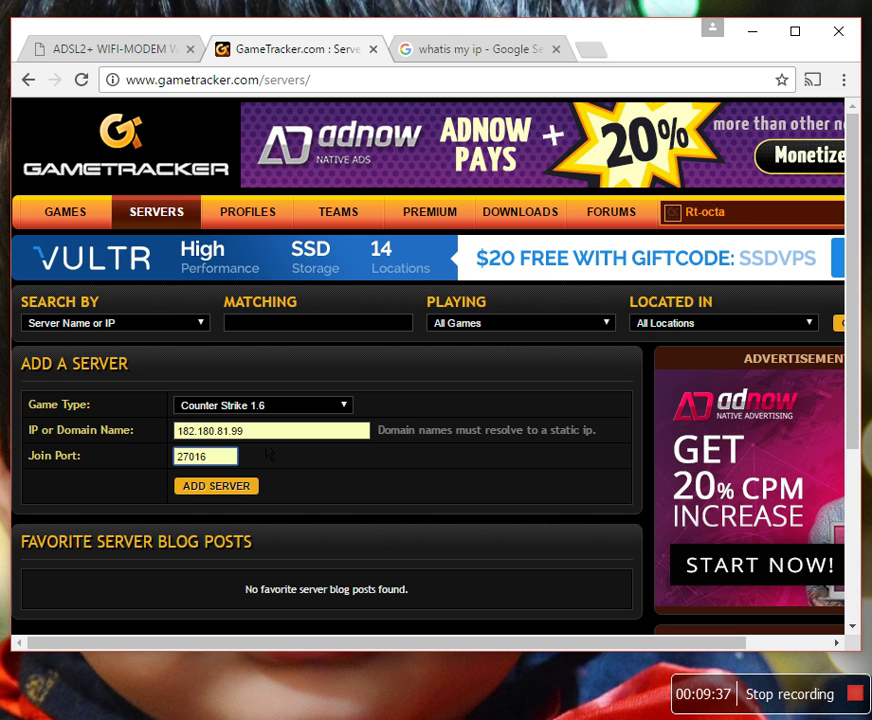
left_click(228, 488)
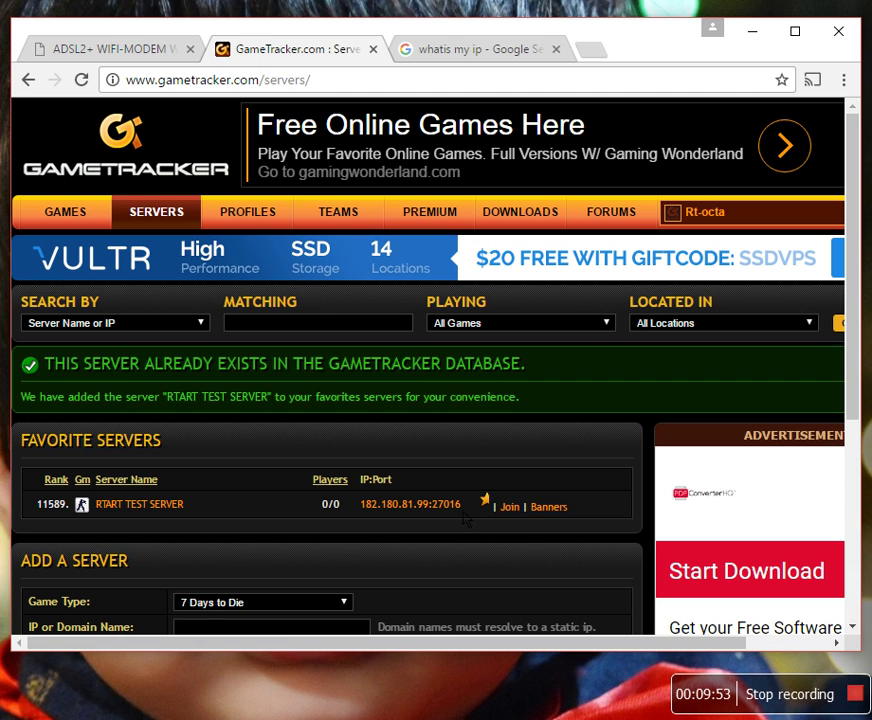
- Open the RTART TEST SERVER page from Favorite Servers, review its Alive status, then minimize the browser
left_click_drag(464, 512, 432, 512)
left_click_drag(207, 515, 105, 521)
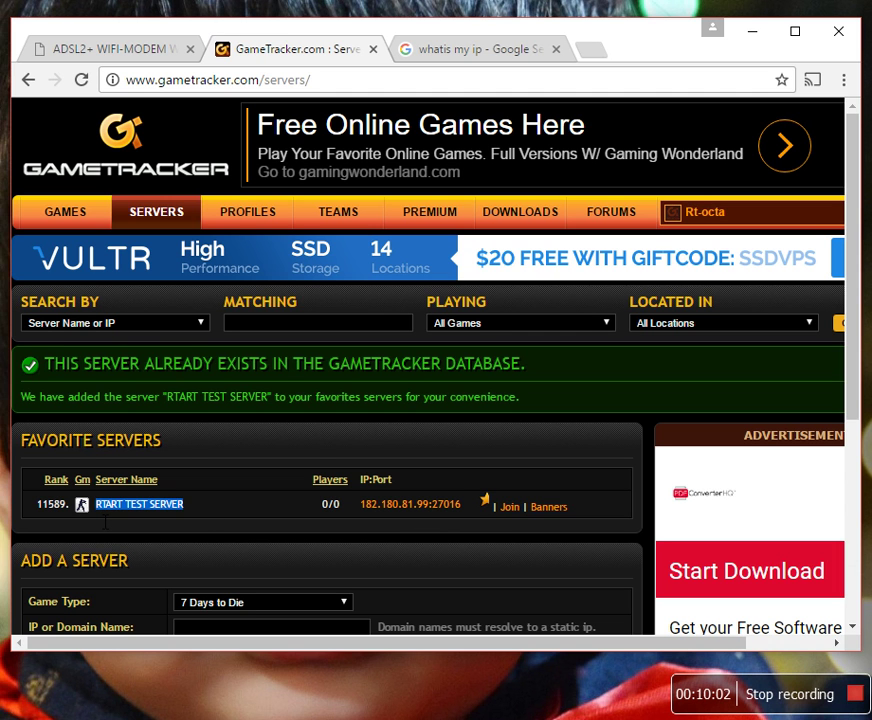
left_click(241, 506)
left_click(140, 504)
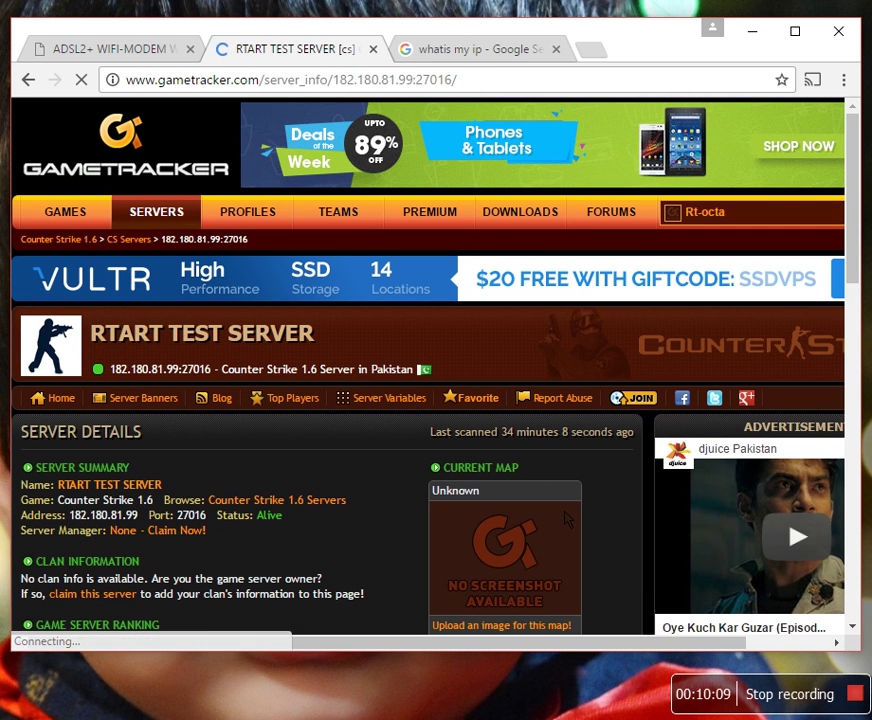
scroll(852, 296, "down", 5)
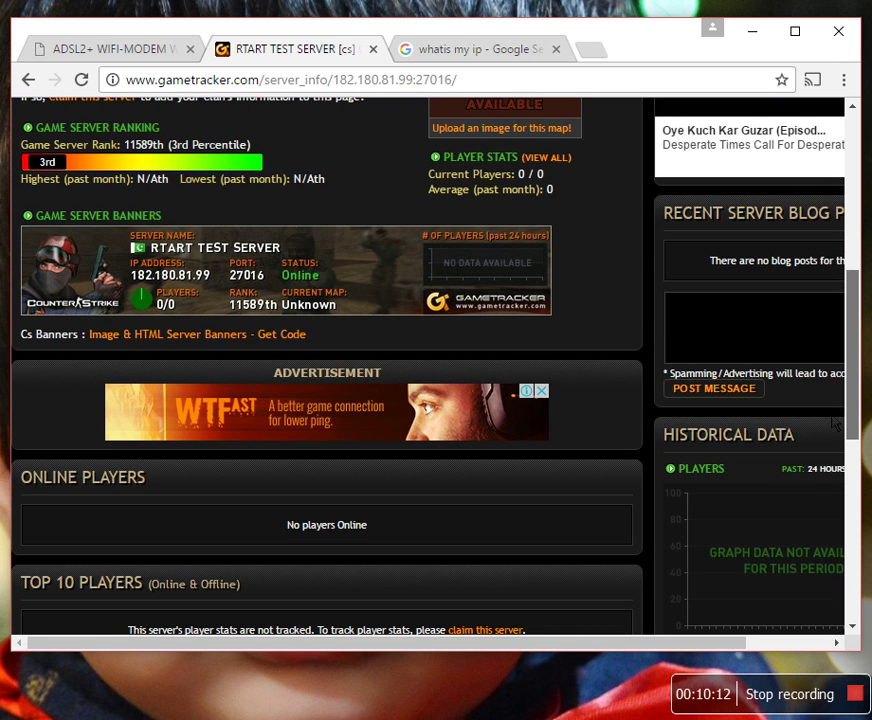
scroll(835, 425, "up", 5)
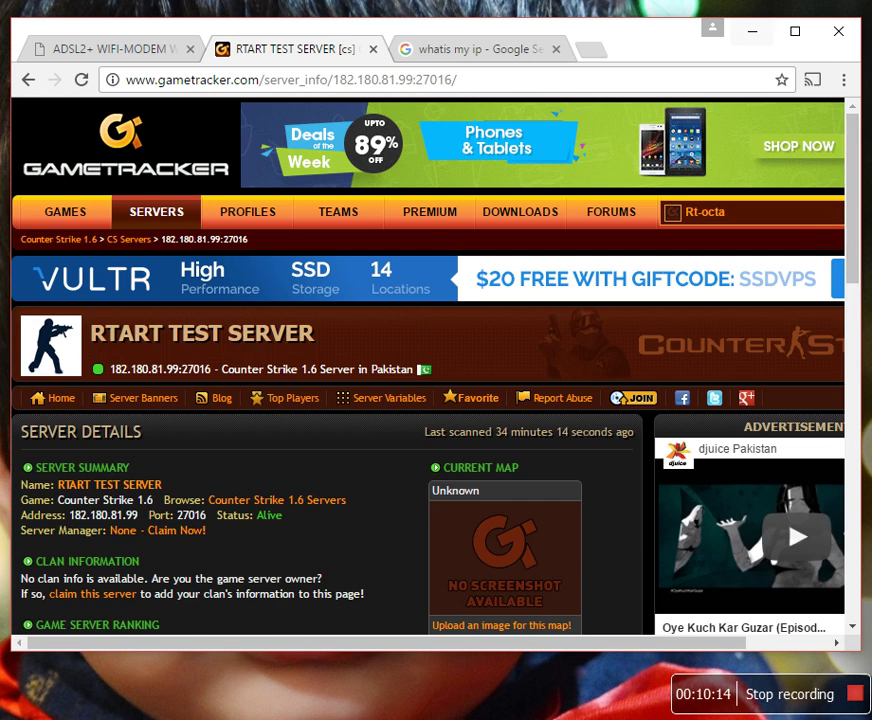
left_click(735, 36)
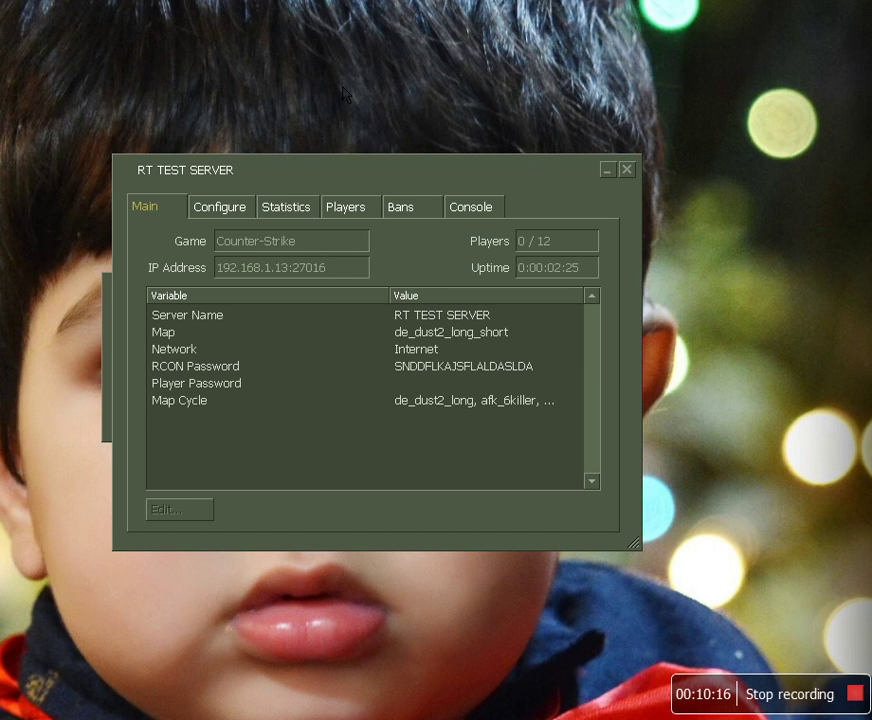